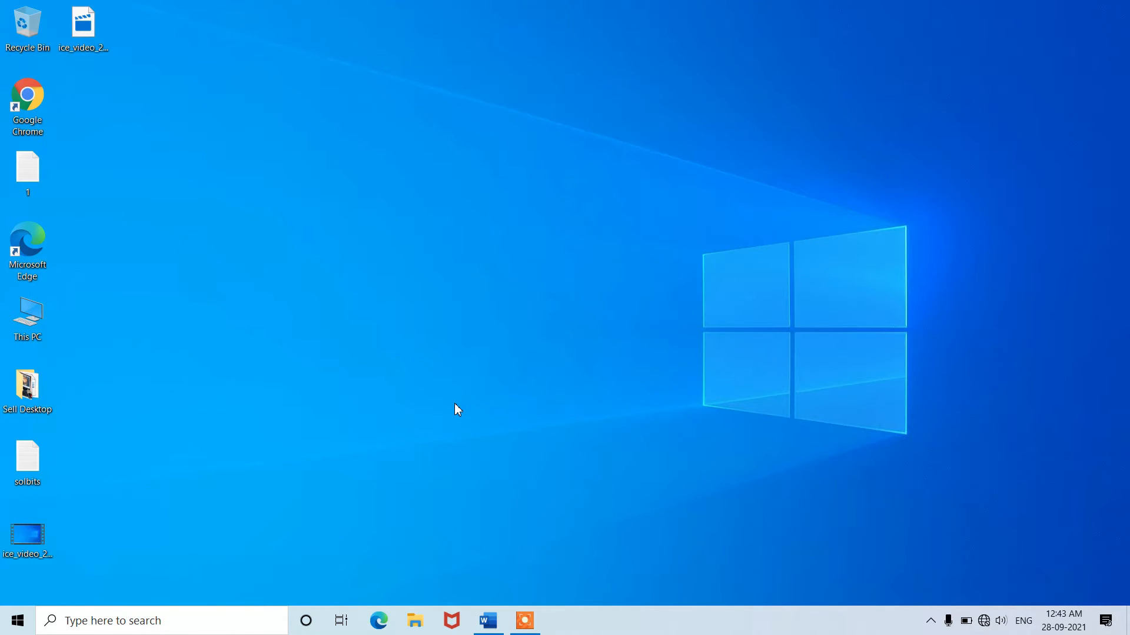
# - Find Notepad through the Windows search and open a blank document
pyautogui.click(197, 622)
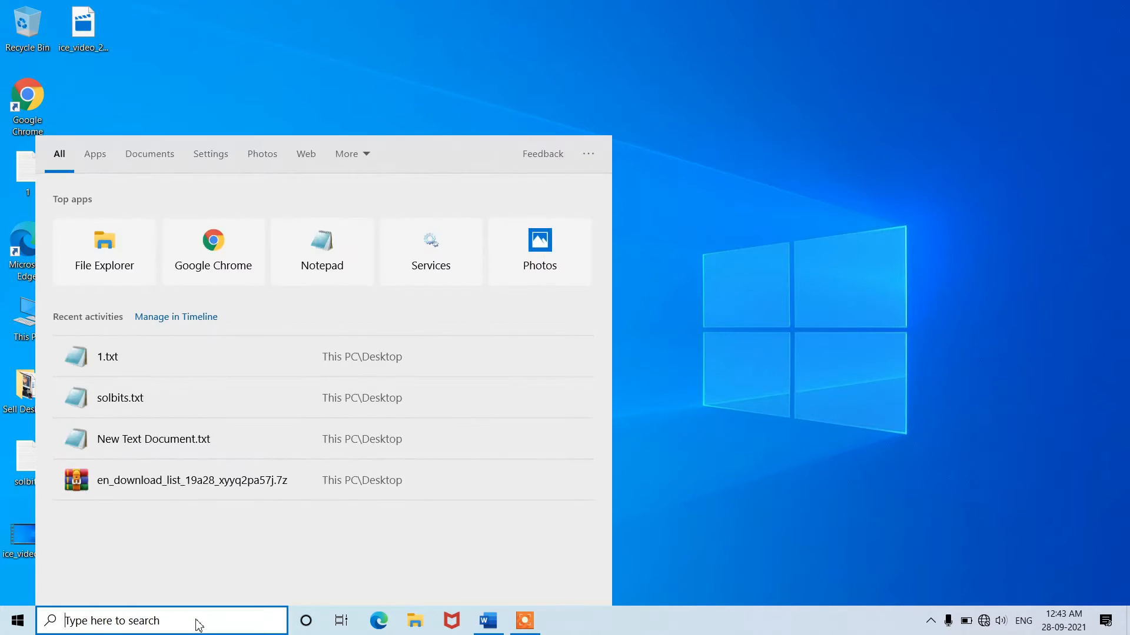
pyautogui.write('notepad')
pyautogui.click(185, 227)
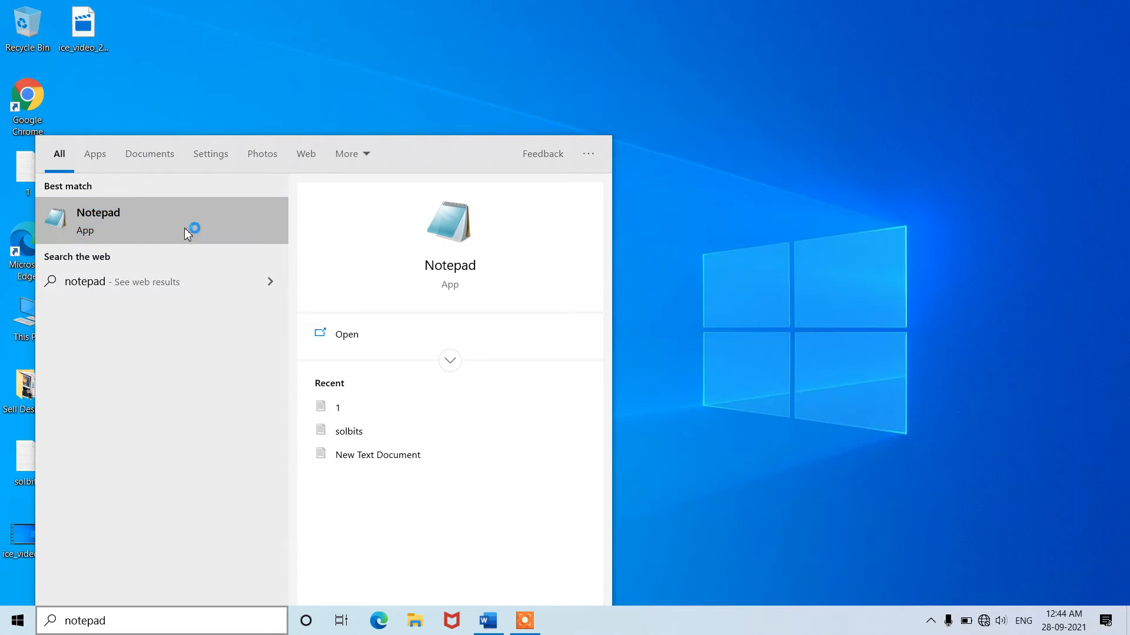
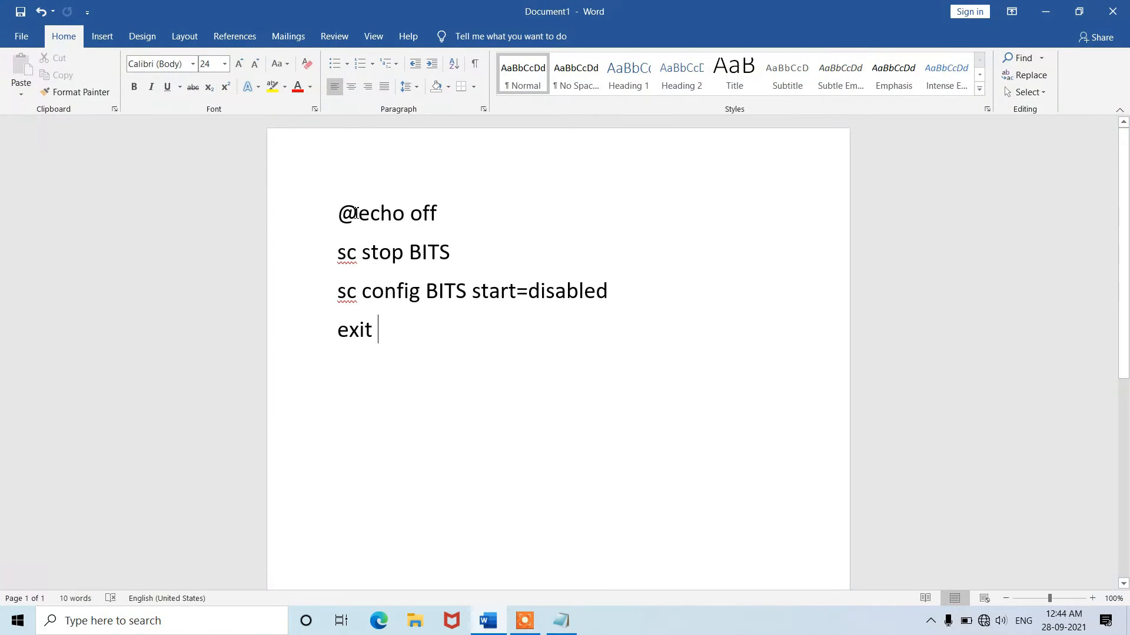
pyautogui.moveTo(339, 213); pyautogui.dragTo(386, 333)
pyautogui.hotkey('ctrl', 'c')
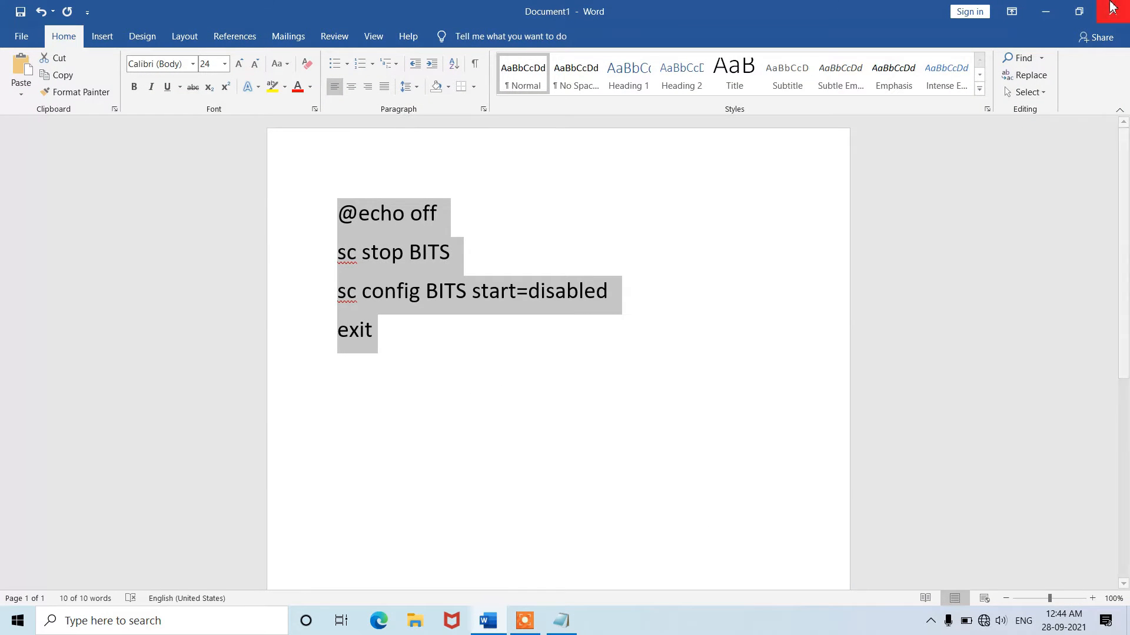
pyautogui.click(1045, 12)
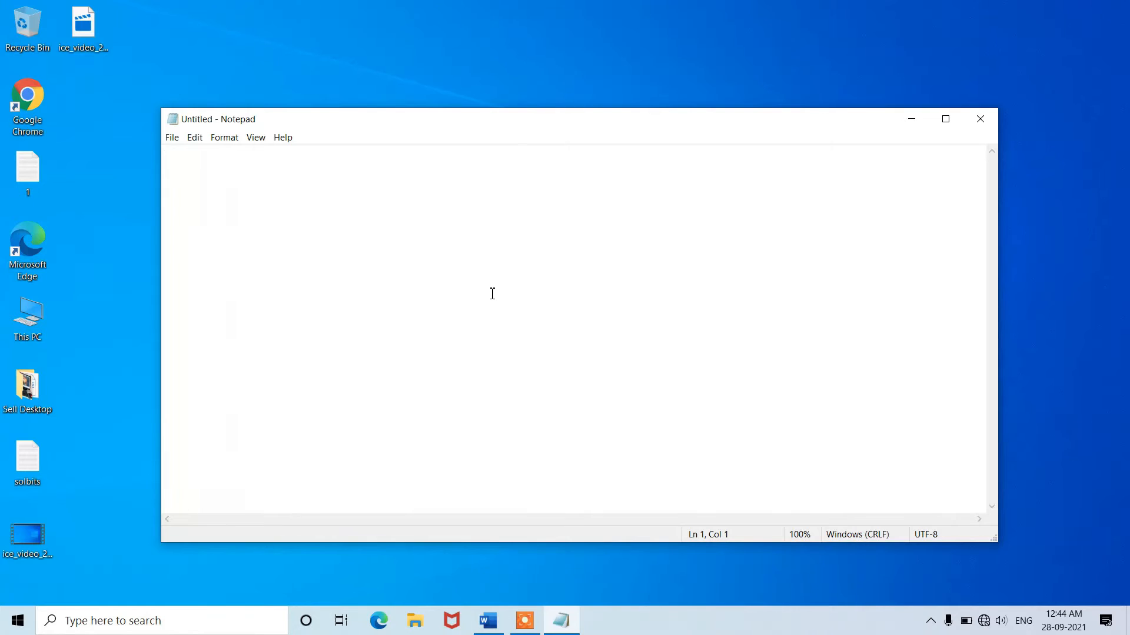
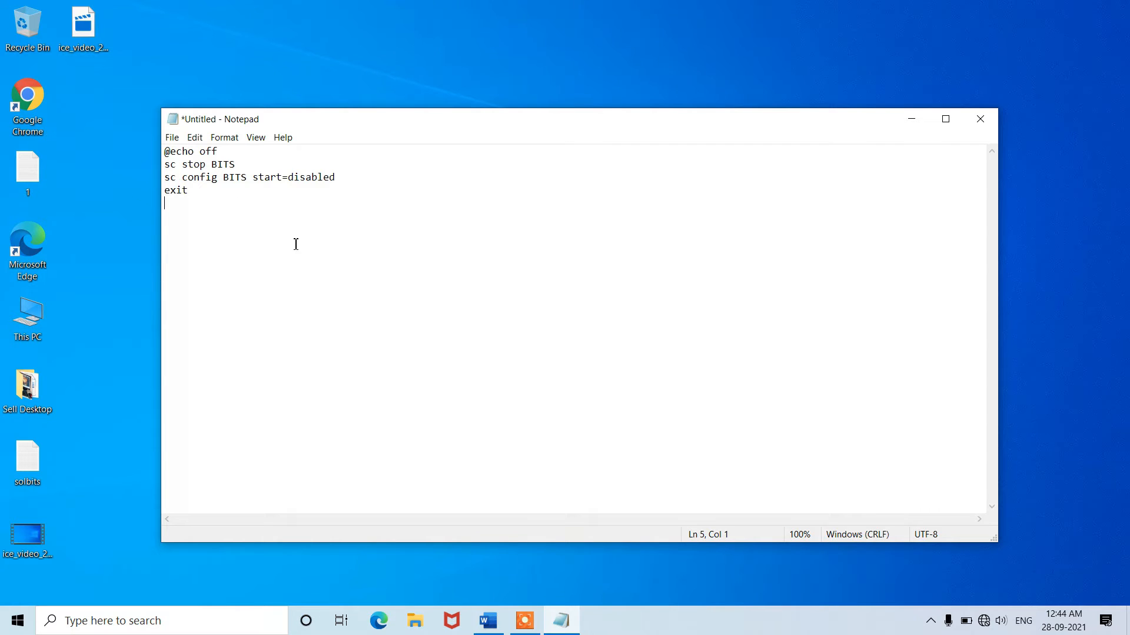
# - Save the script to the Desktop as Disable_BITS.bat with the file type All Files, and close Notepad
pyautogui.click(172, 137)
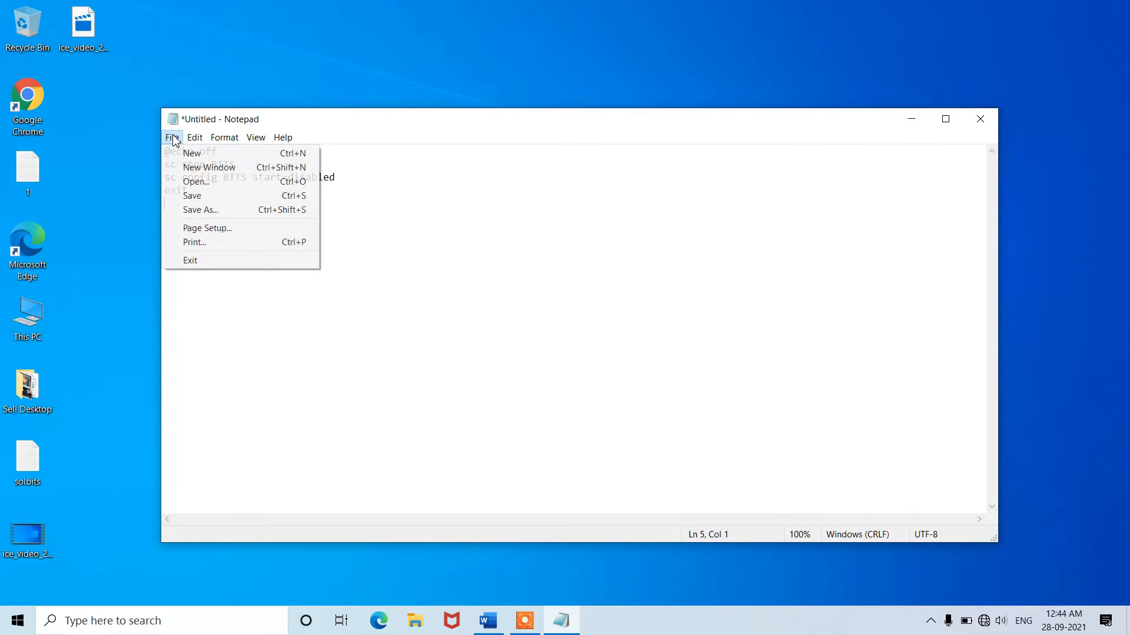
pyautogui.click(203, 211)
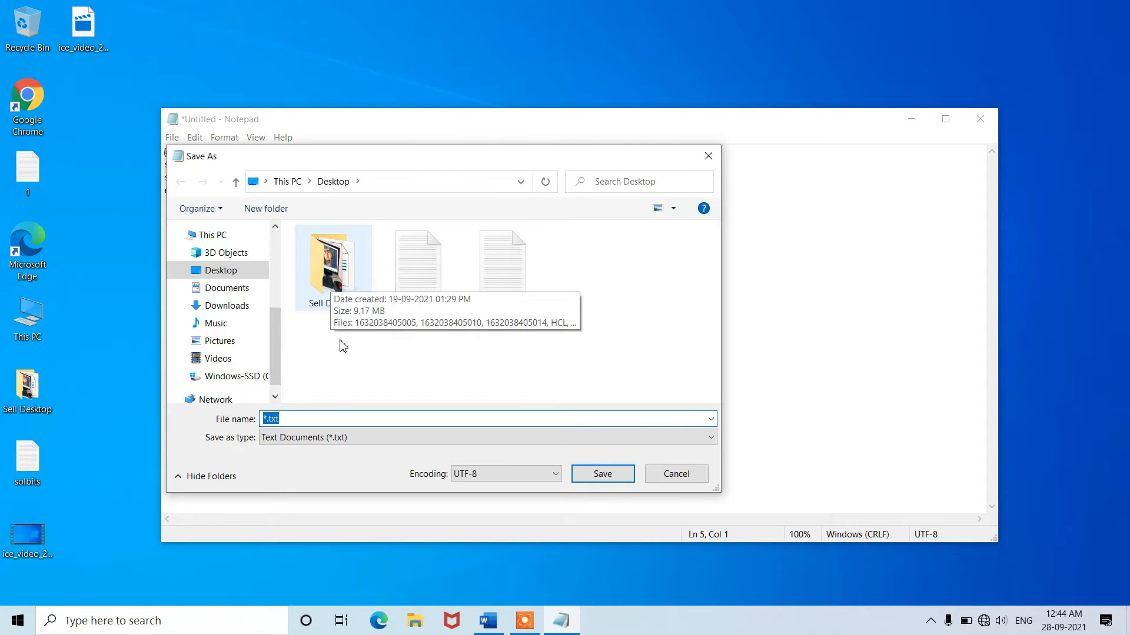
pyautogui.click(264, 438)
pyautogui.click(275, 465)
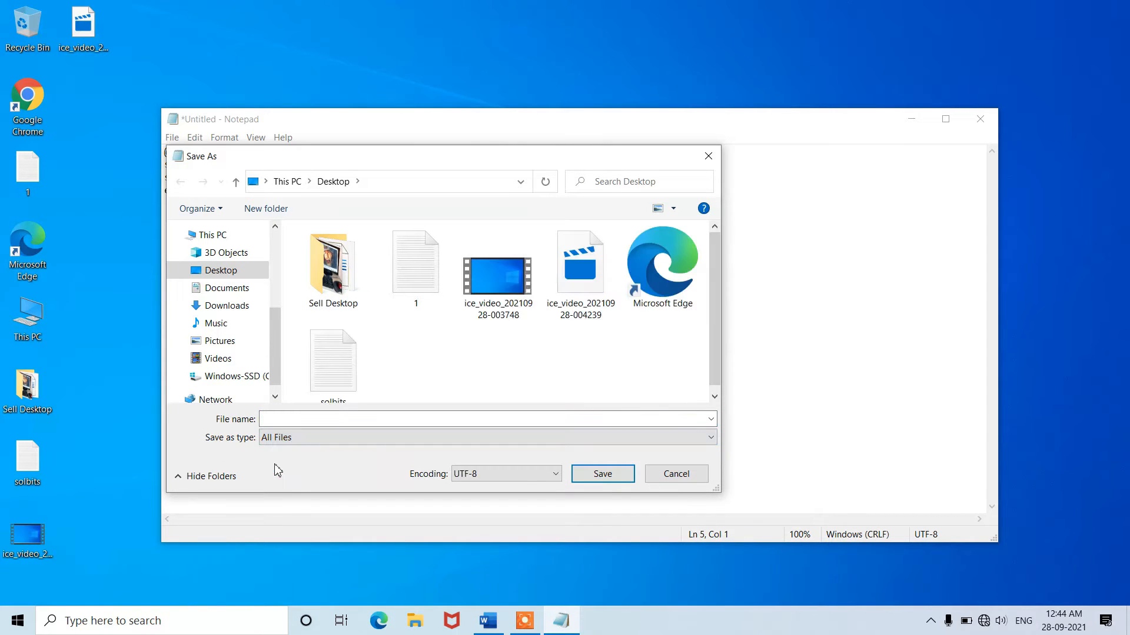
pyautogui.click(287, 419)
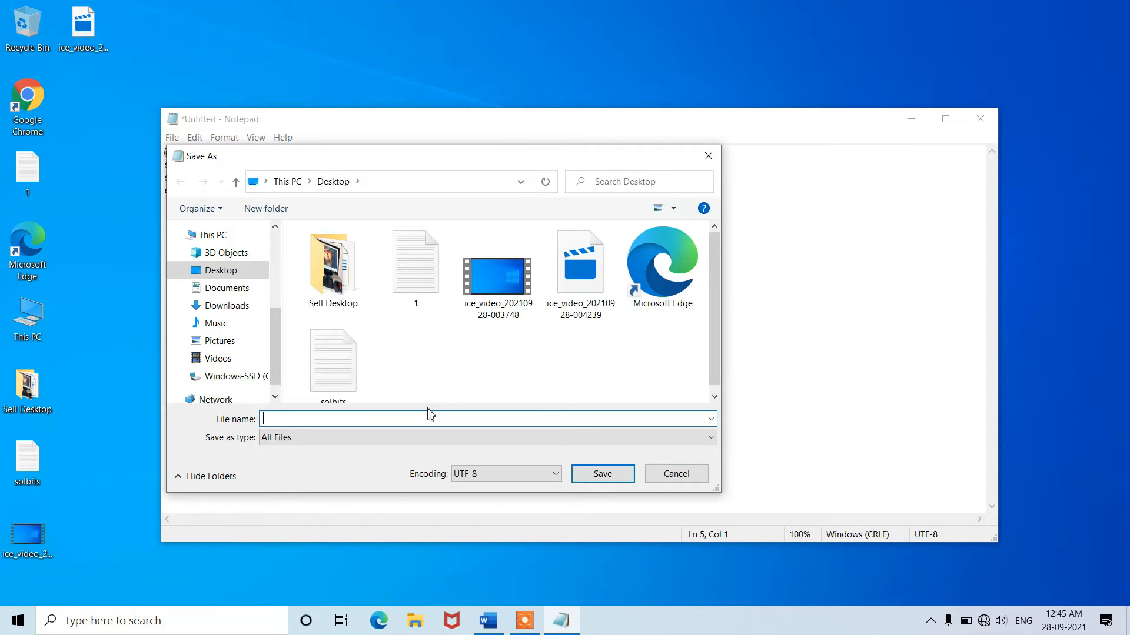
pyautogui.write('Disable_BITS.bat')
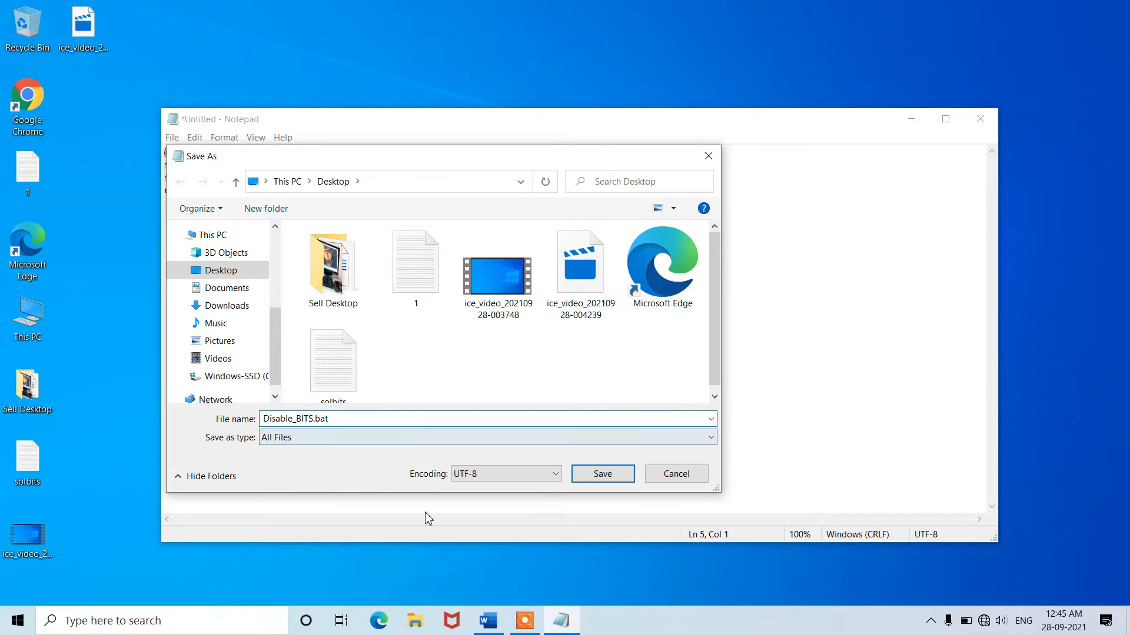
pyautogui.click(603, 474)
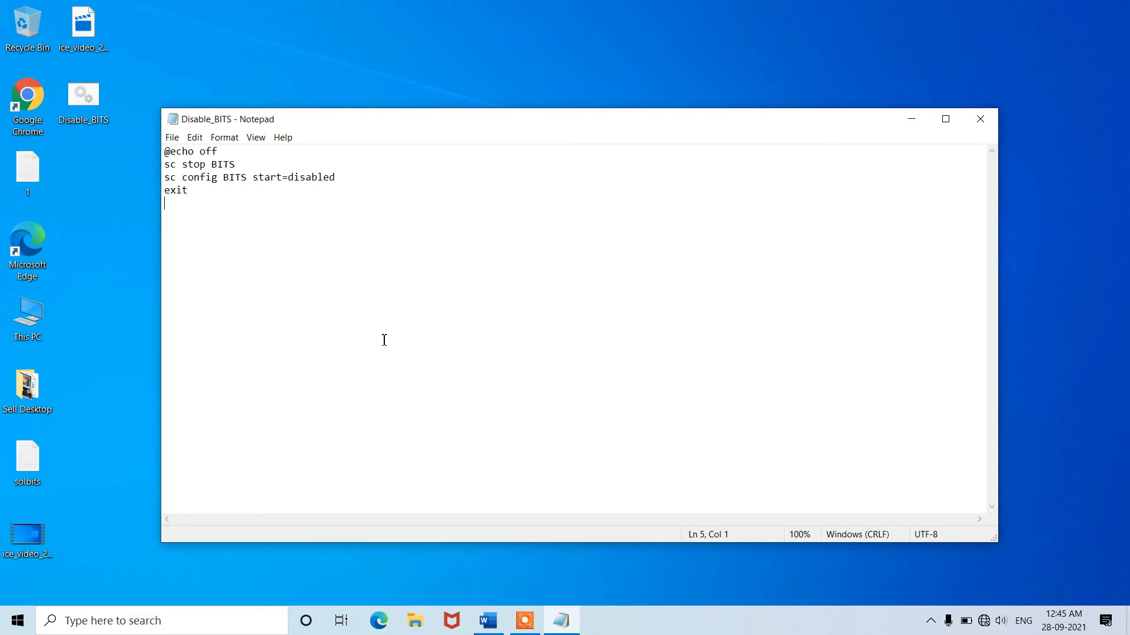
pyautogui.click(980, 121)
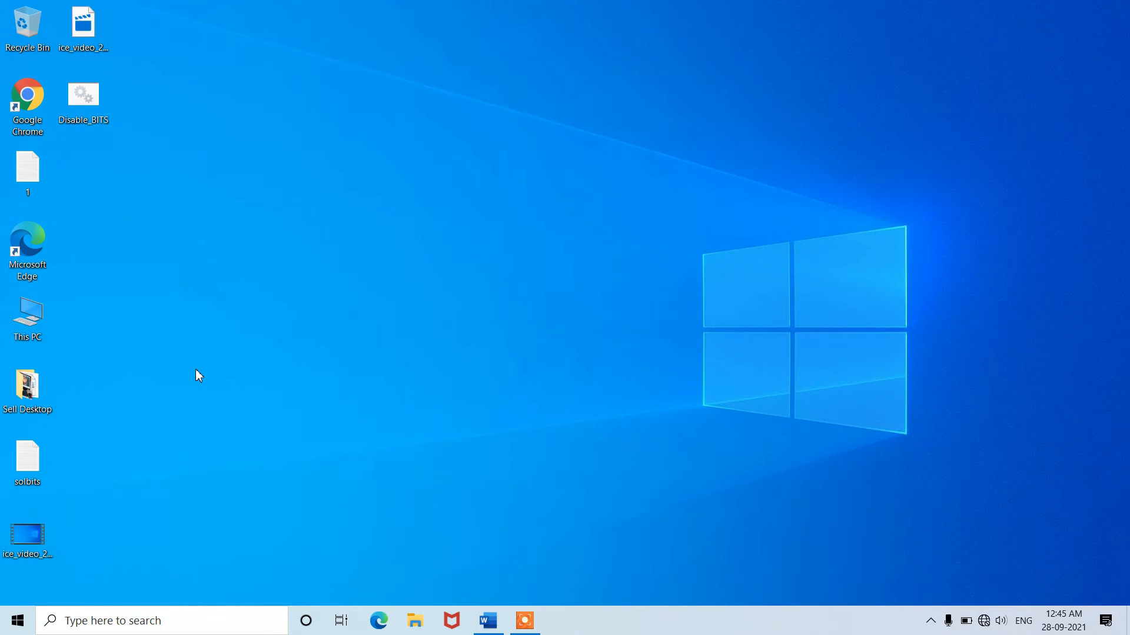
# - Search Windows for Task Scheduler and run it as administrator
pyautogui.click(119, 623)
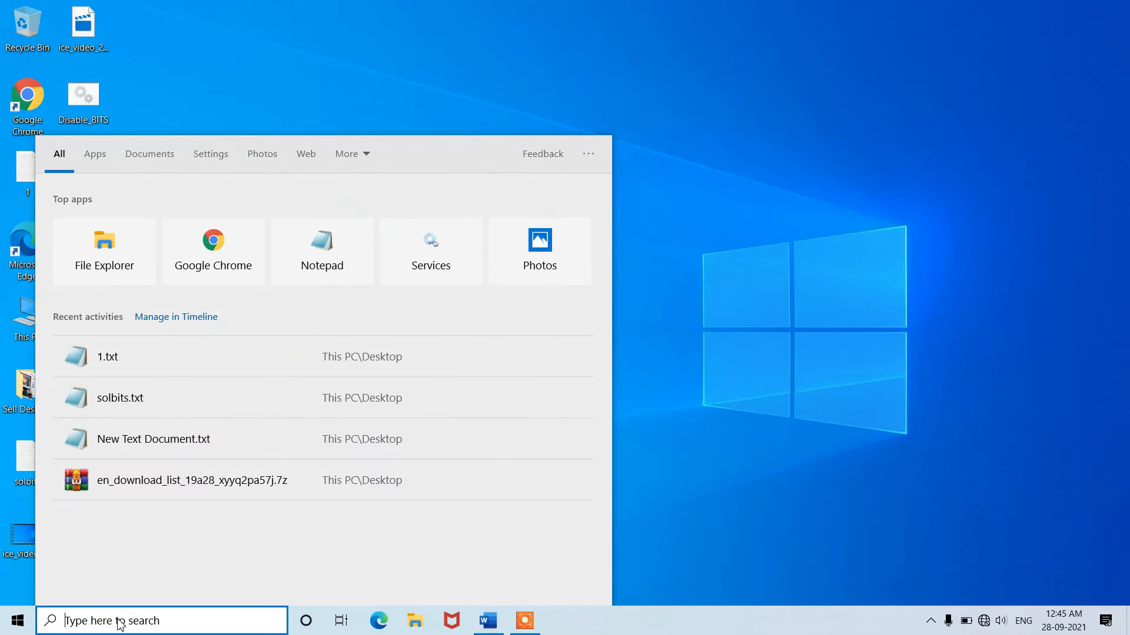
pyautogui.write('task')
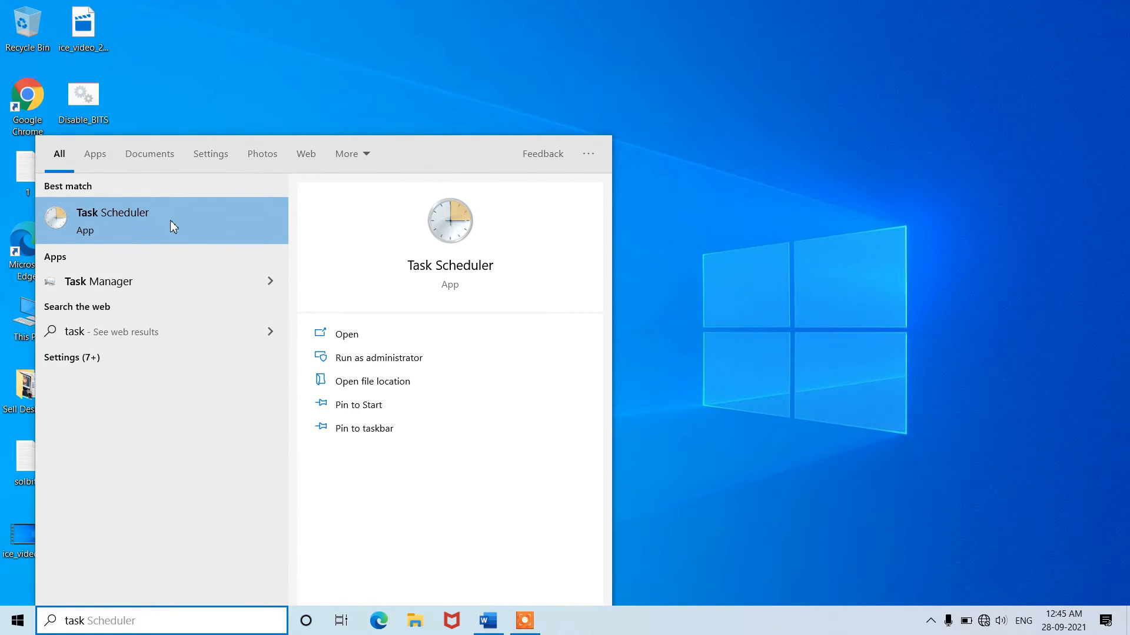
pyautogui.rightClick(166, 236)
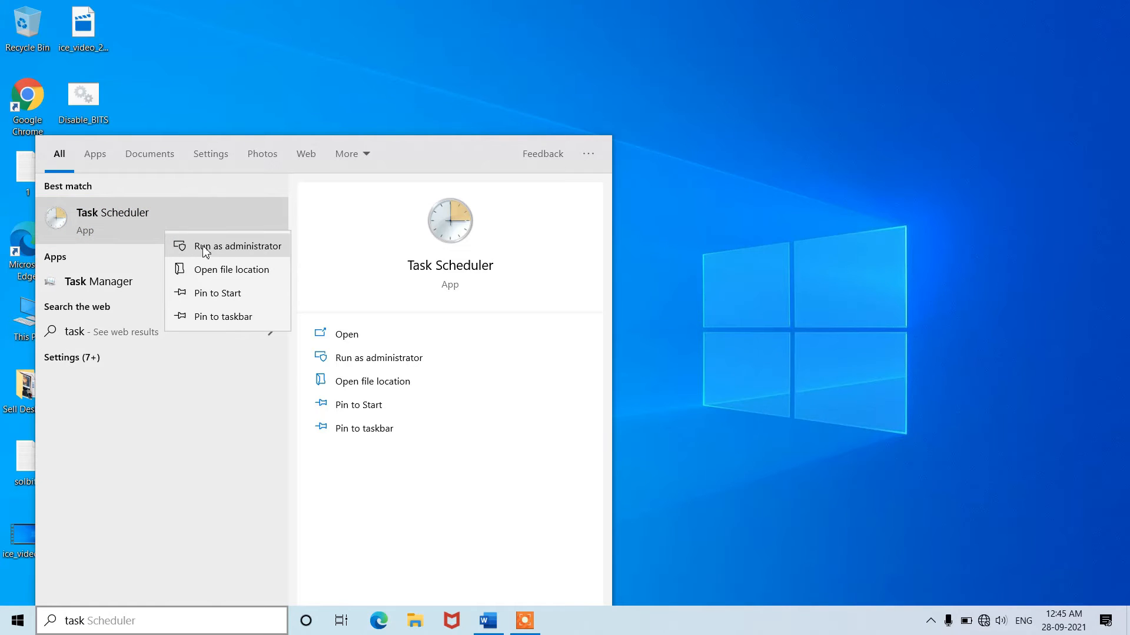
pyautogui.click(235, 249)
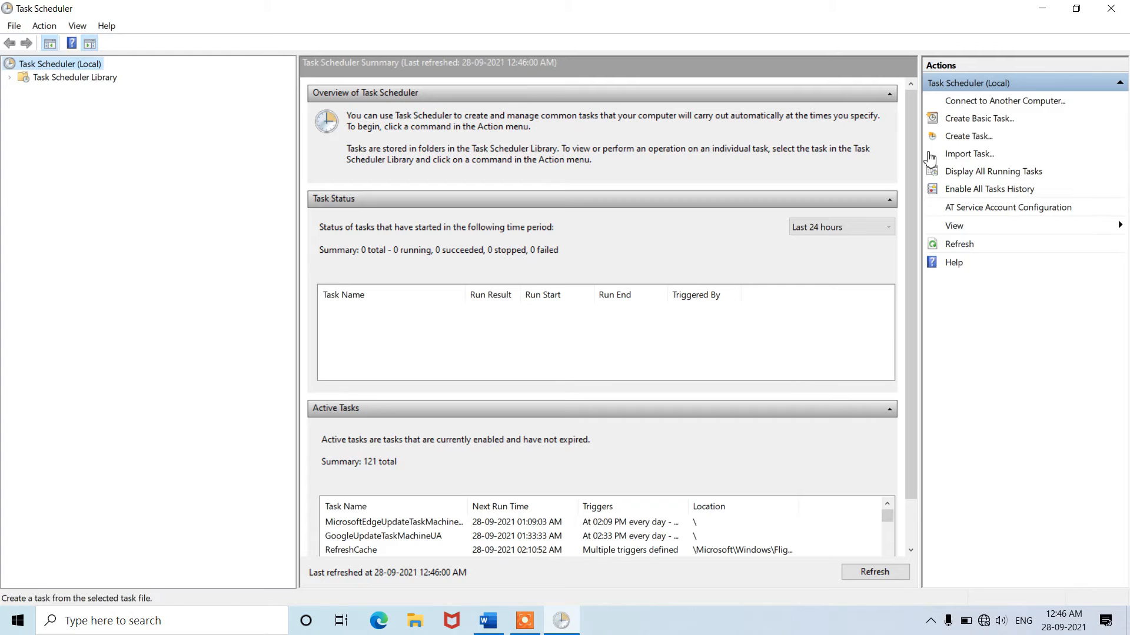
# - Create a task named "Disable BITS Service" and set it to run with highest privileges
pyautogui.click(964, 141)
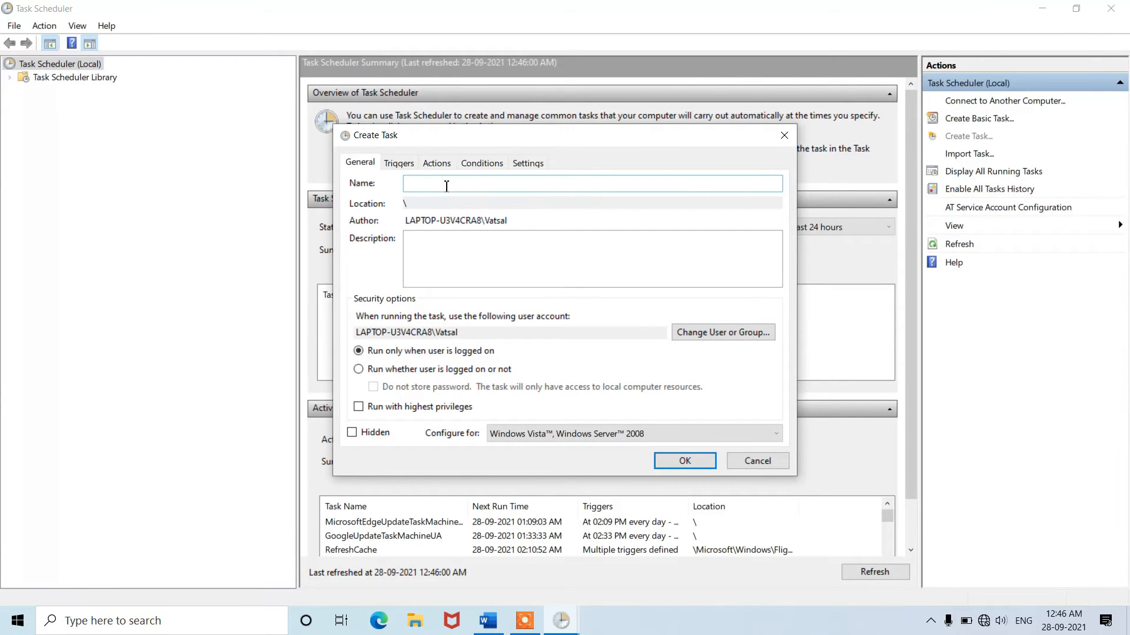
pyautogui.write('Disable BITS Service')
pyautogui.click(360, 409)
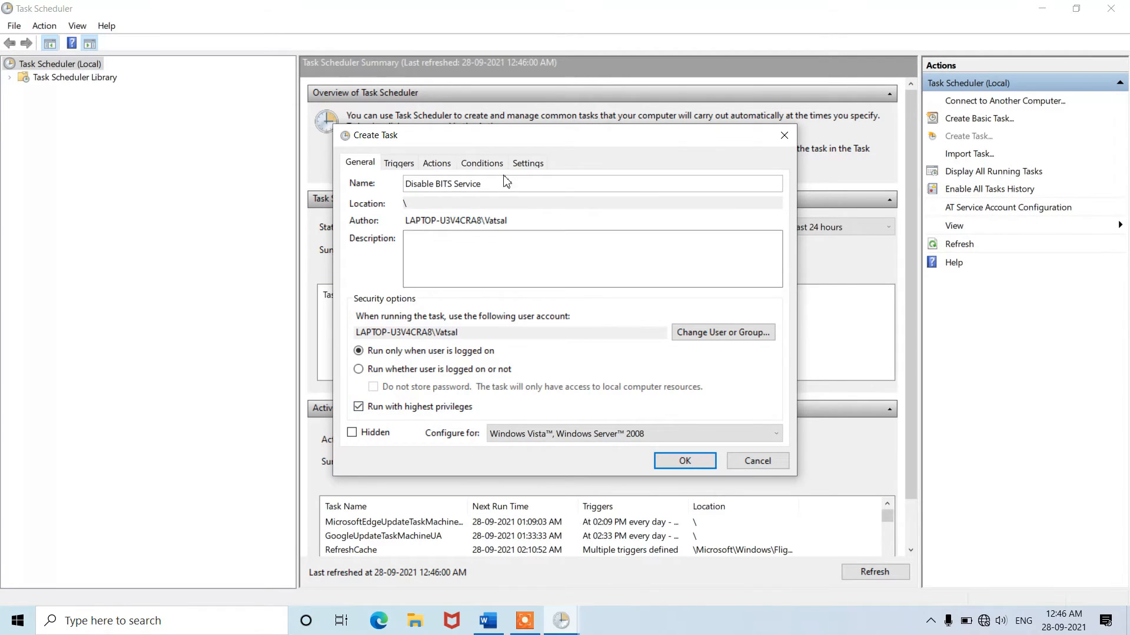
# - Add a trigger that begins the task on an event, using the log Microsoft-Windows-Bits-Client/Analytic
pyautogui.click(405, 165)
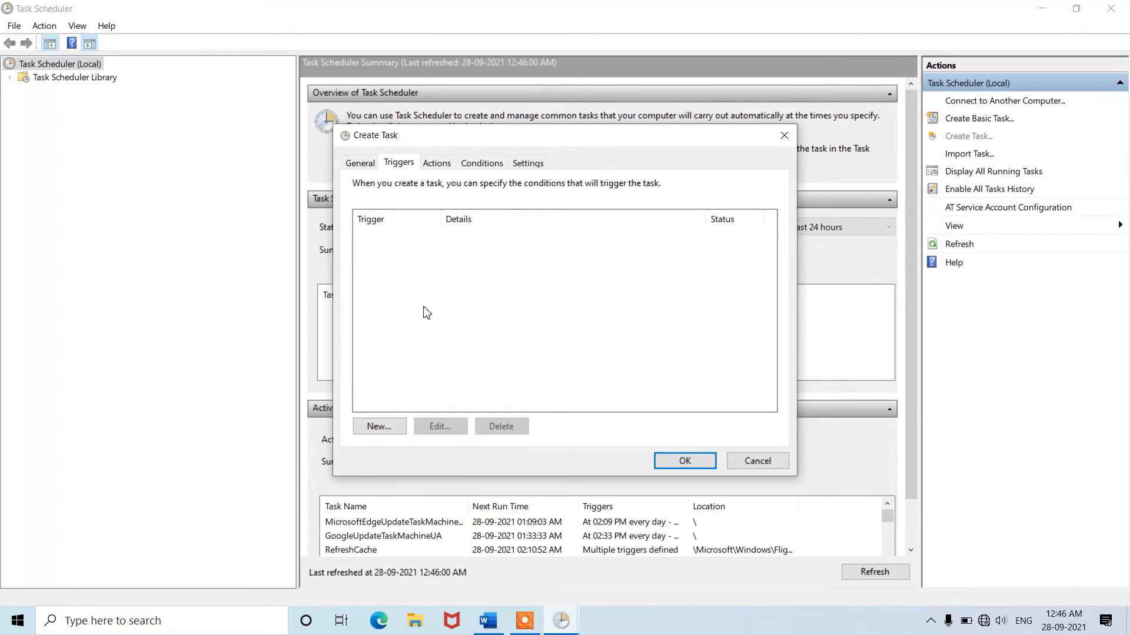
pyautogui.click(377, 428)
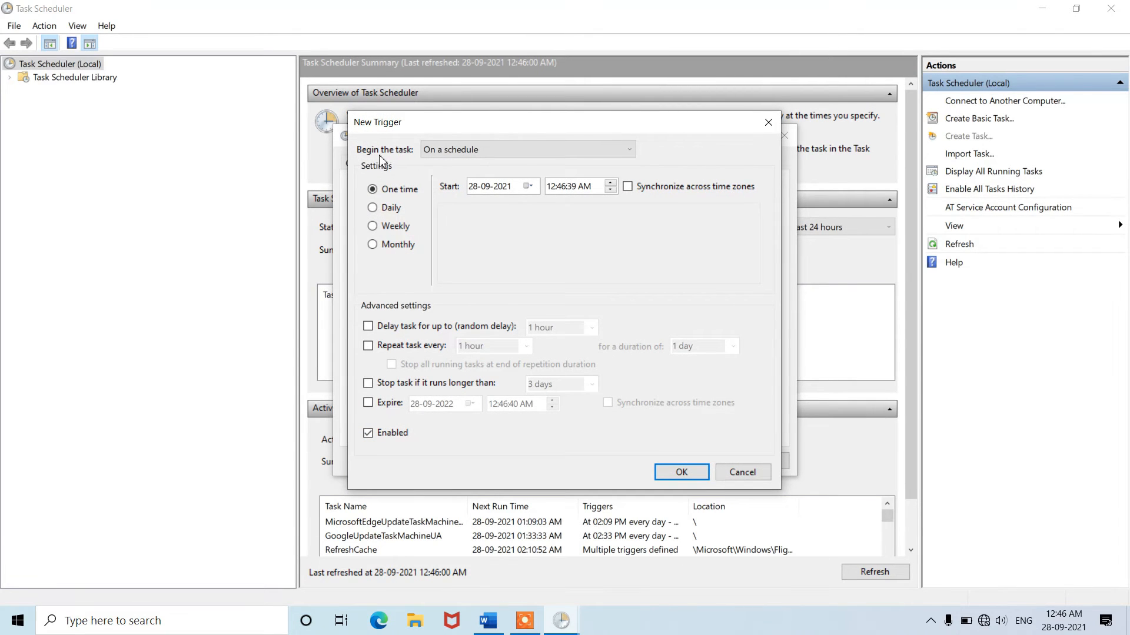
pyautogui.click(496, 156)
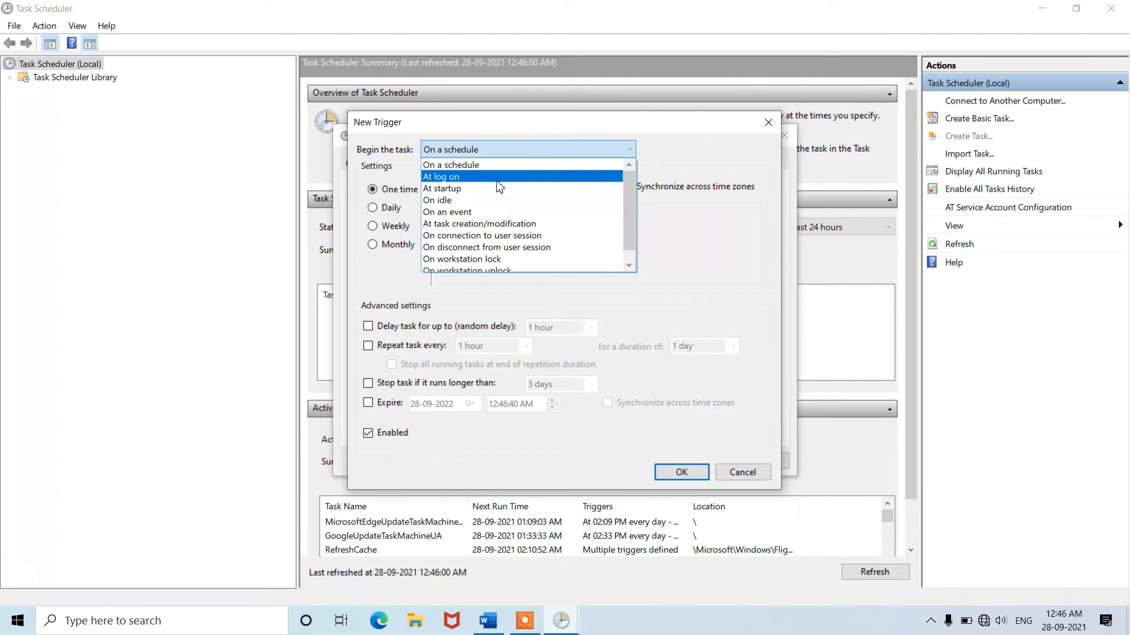
pyautogui.click(471, 212)
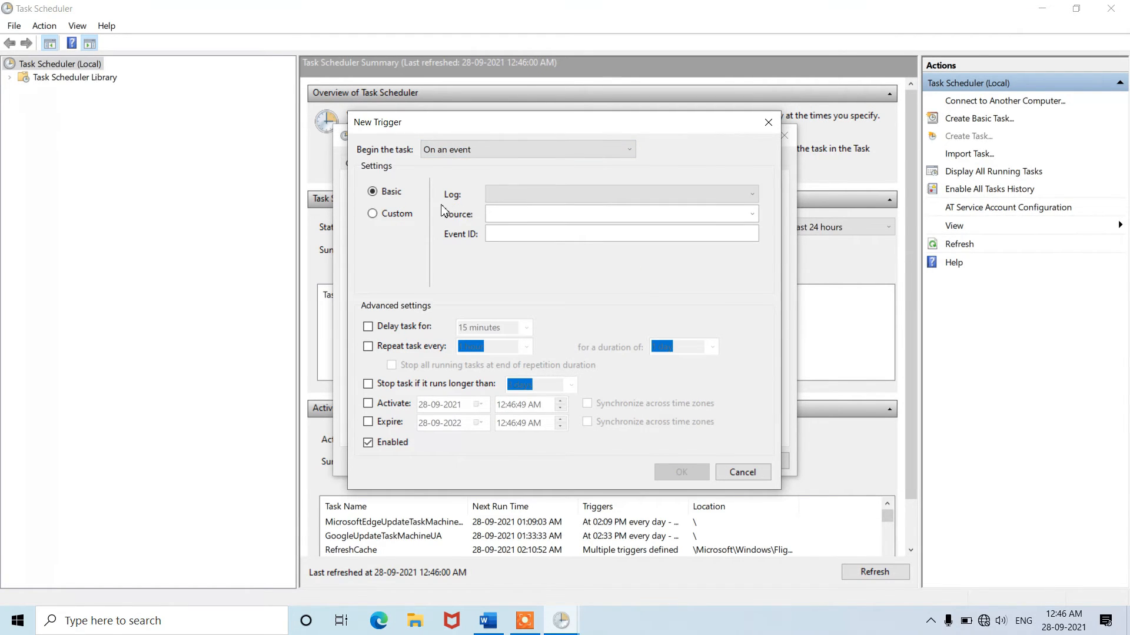
pyautogui.click(547, 196)
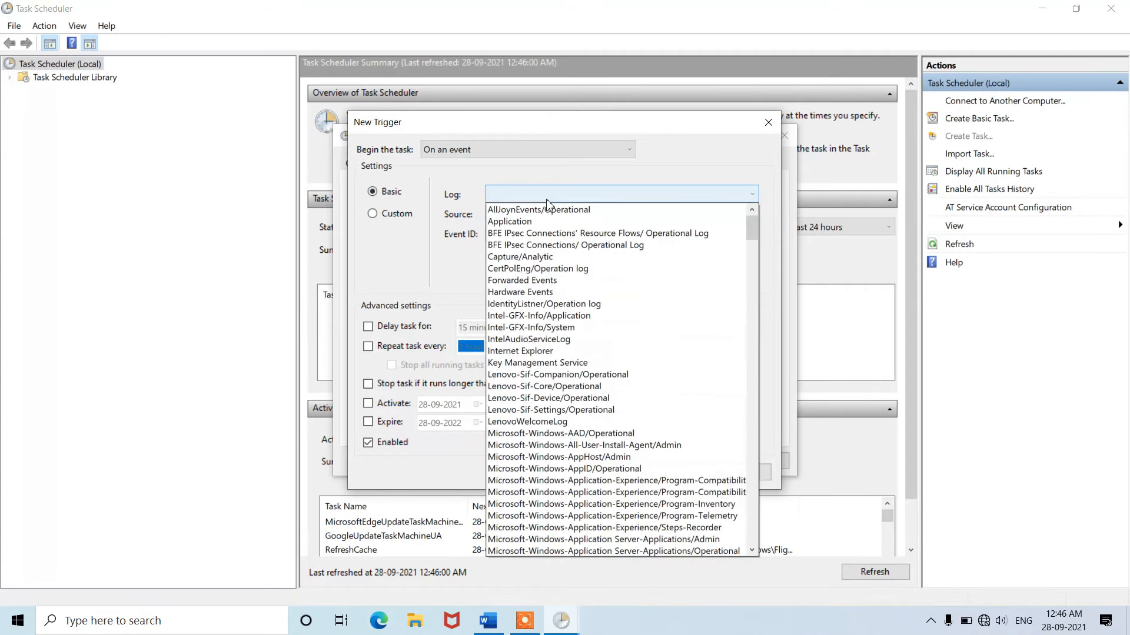
pyautogui.scroll(-9, 558, 393)
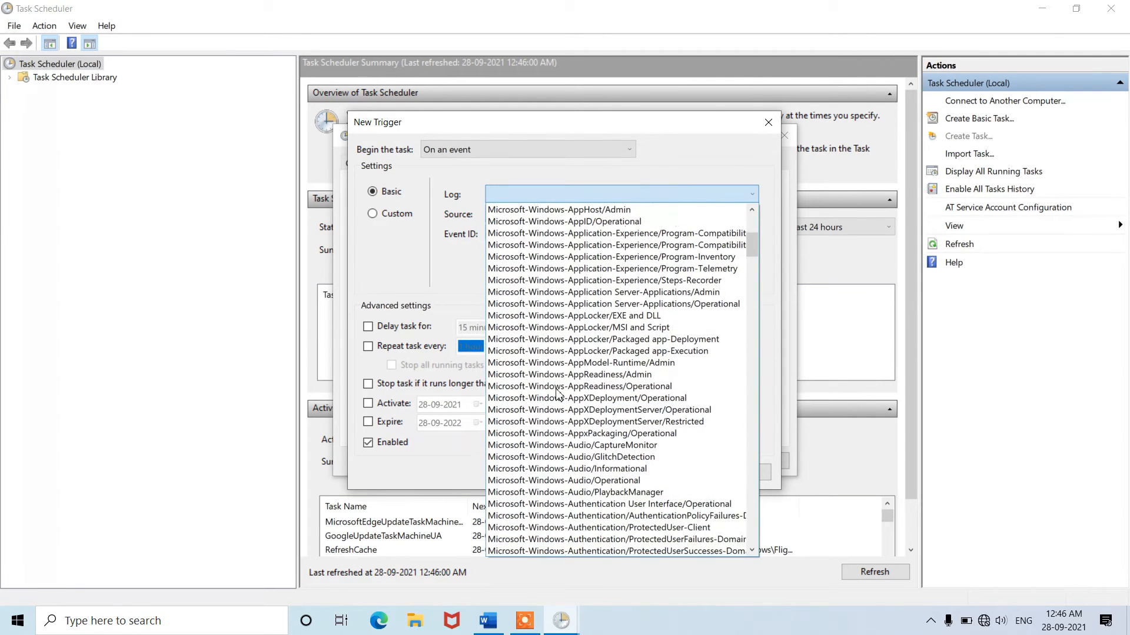
pyautogui.scroll(-6, 558, 393)
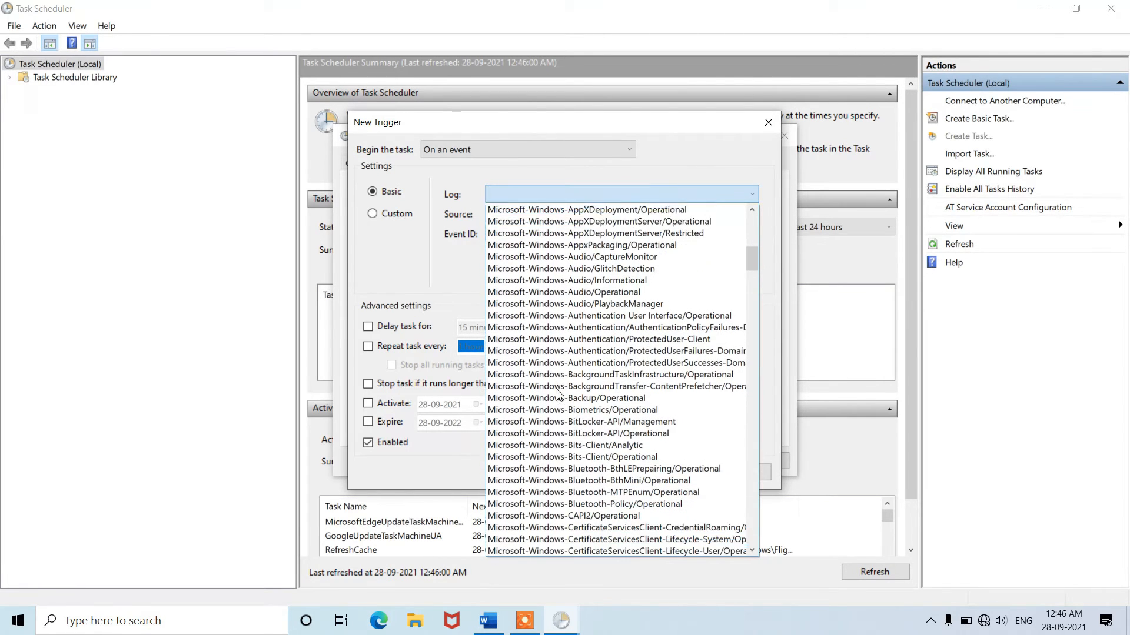
pyautogui.scroll(-2, 558, 393)
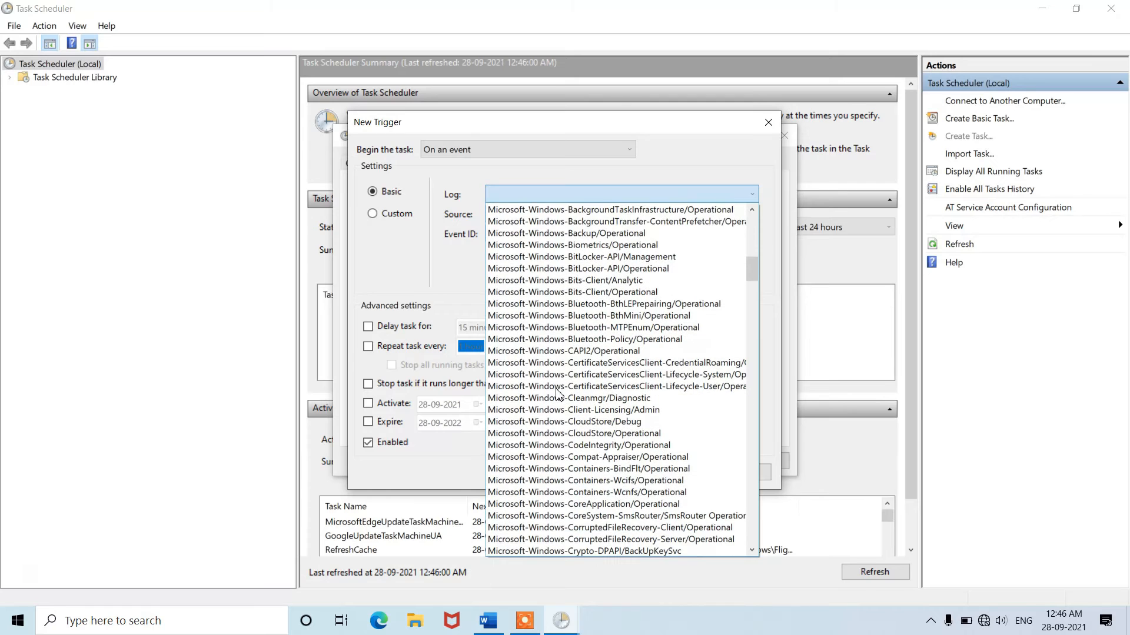
pyautogui.scroll(1, 558, 393)
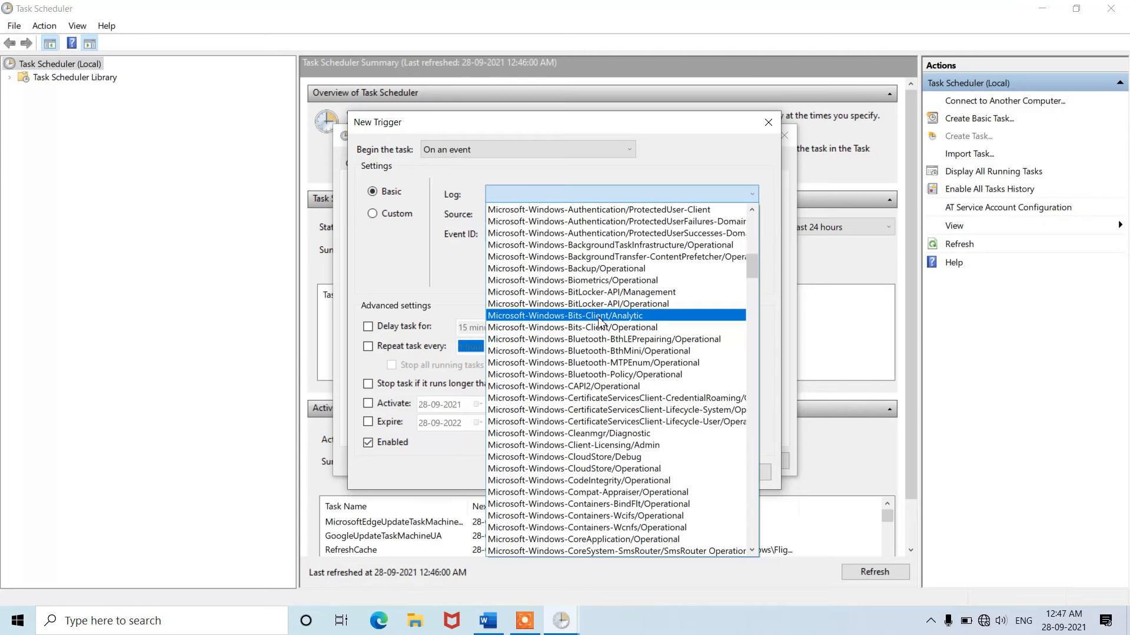
pyautogui.click(617, 317)
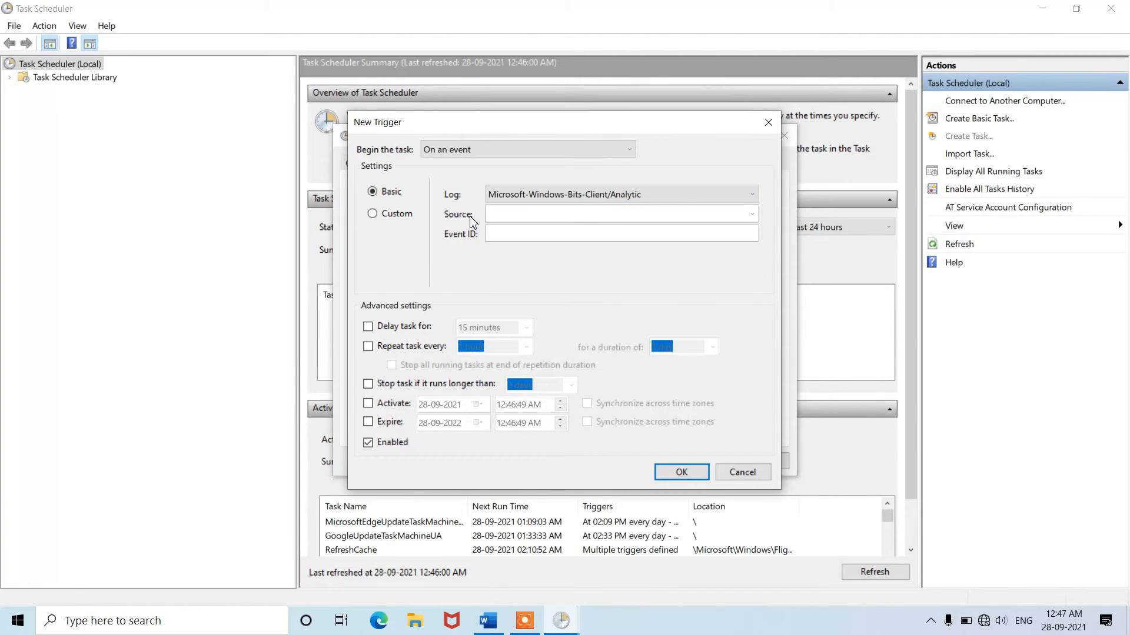
# - Choose the event source offered for the Bits-Client/Analytic log and save the trigger
pyautogui.click(751, 215)
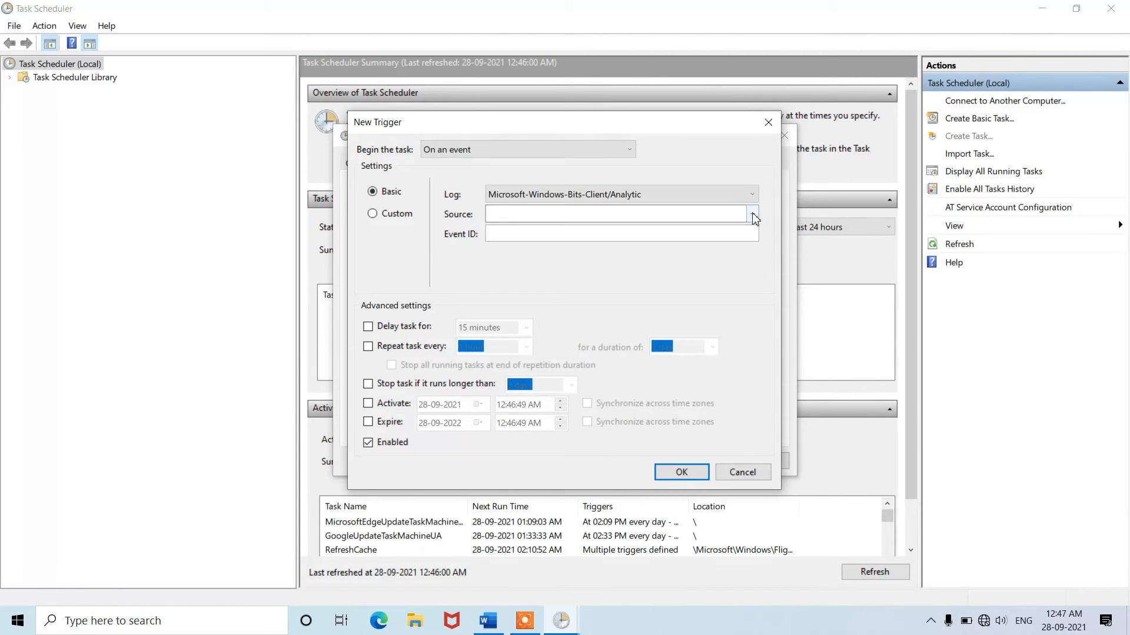
pyautogui.click(641, 234)
pyautogui.click(674, 473)
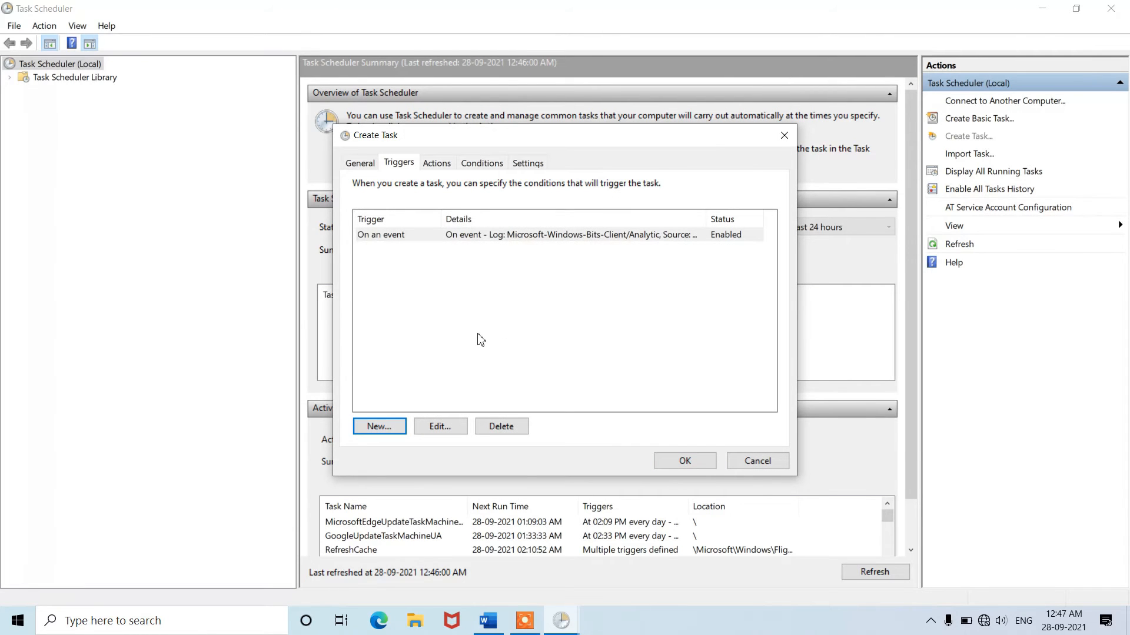
# - Add a second trigger that begins the task on an event, using the log Microsoft-Windows-Bits-Client/Operational
pyautogui.click(382, 429)
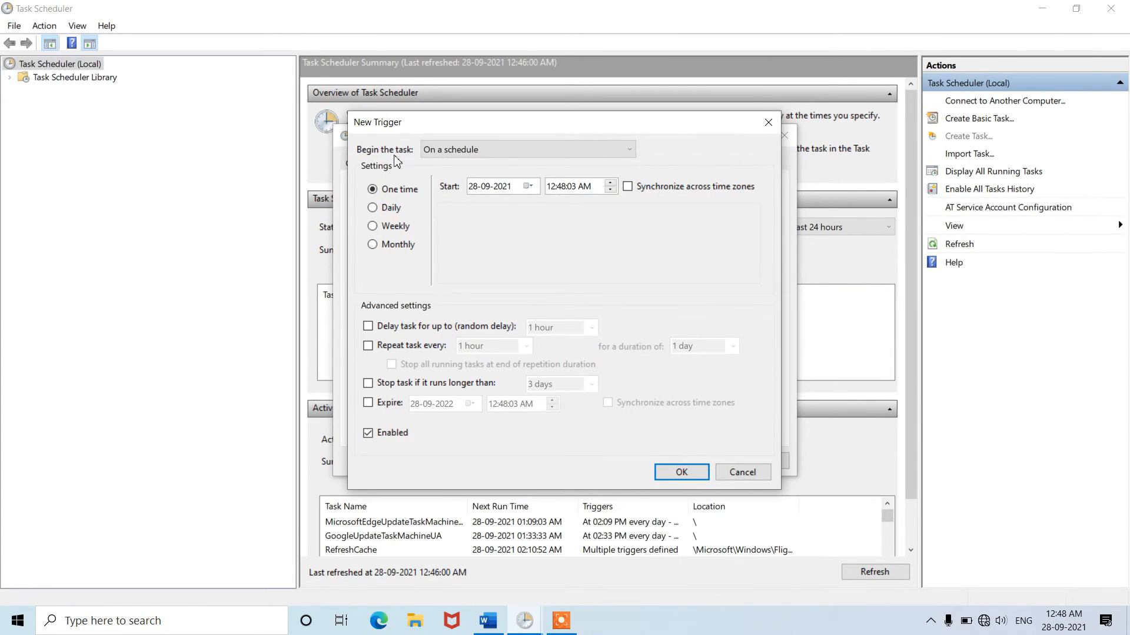
pyautogui.click(461, 152)
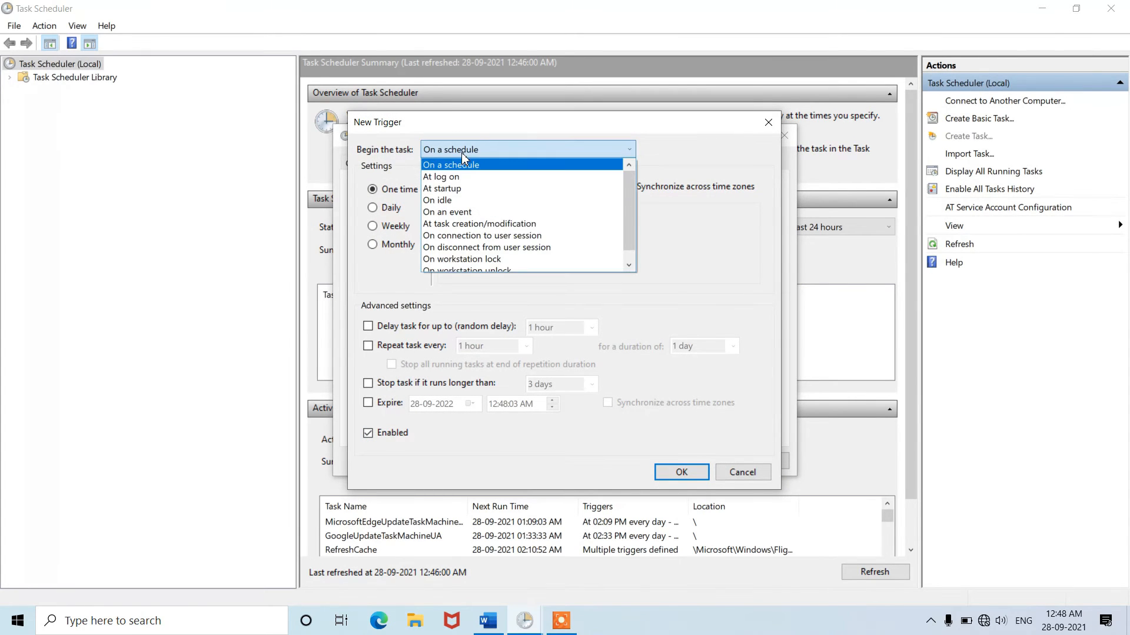
pyautogui.click(464, 214)
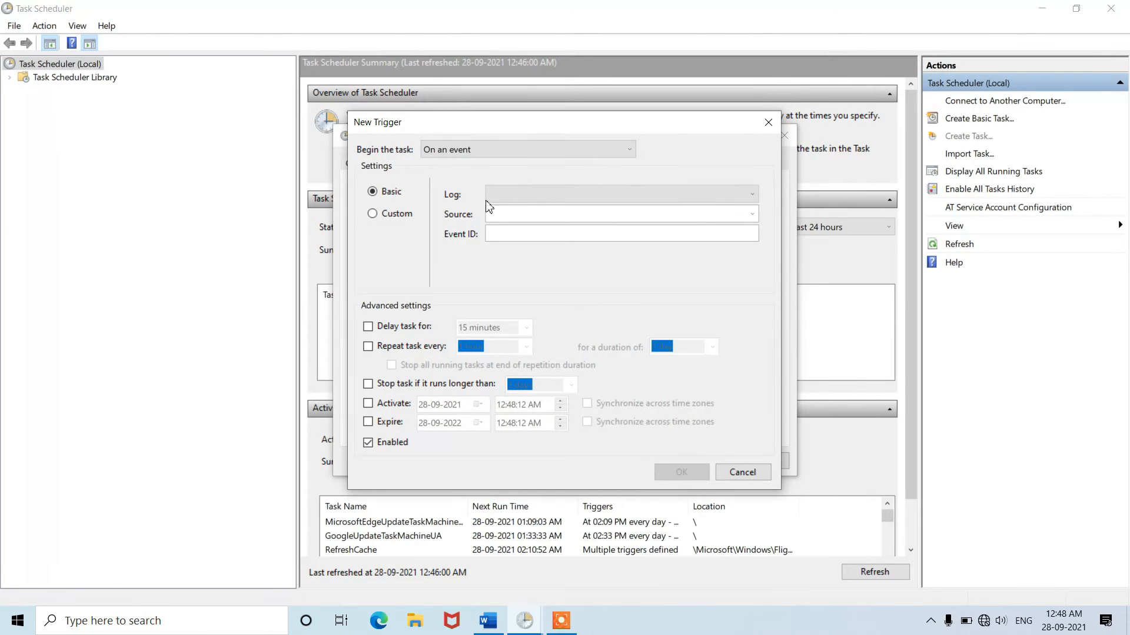
pyautogui.click(543, 197)
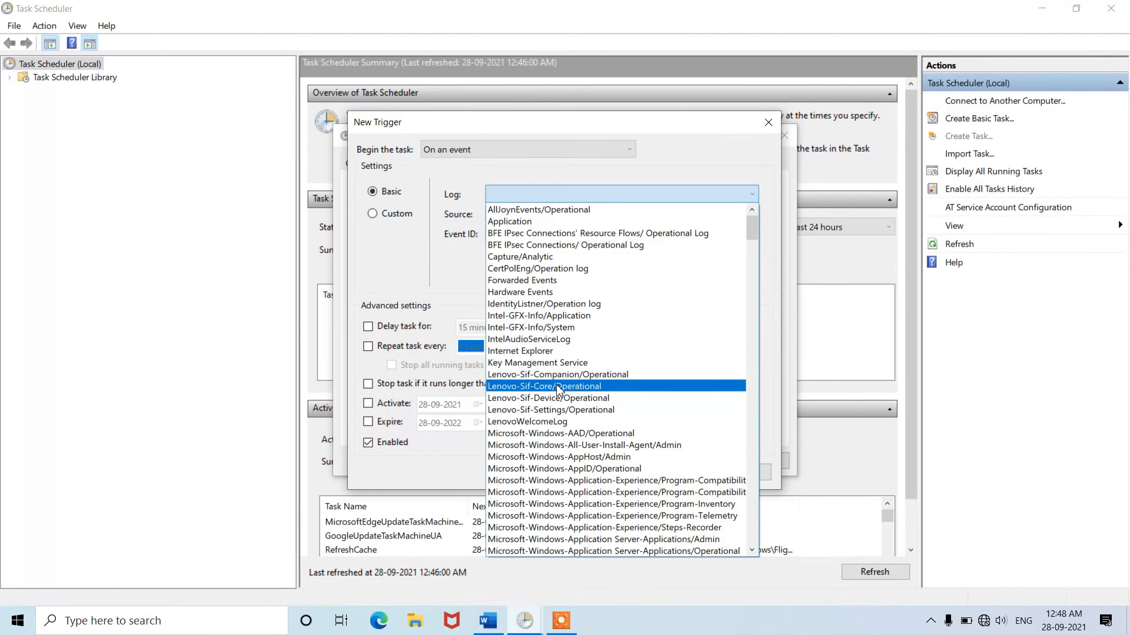
pyautogui.scroll(-7, 558, 389)
pyautogui.scroll(-1, 558, 390)
pyautogui.scroll(-2, 558, 389)
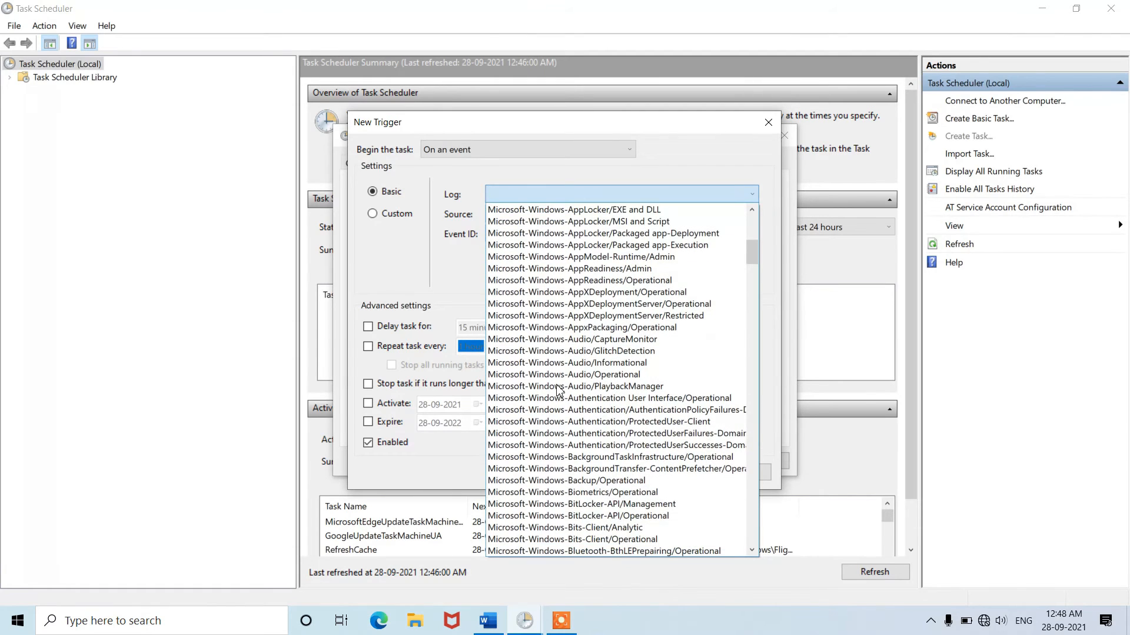
pyautogui.scroll(-2, 558, 389)
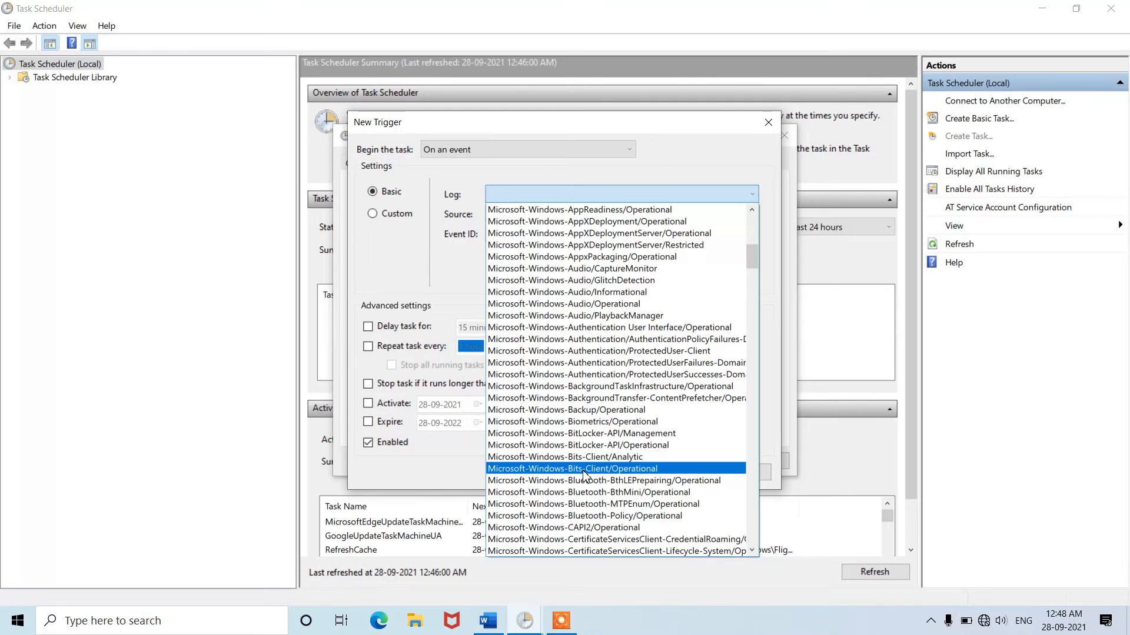
pyautogui.click(632, 474)
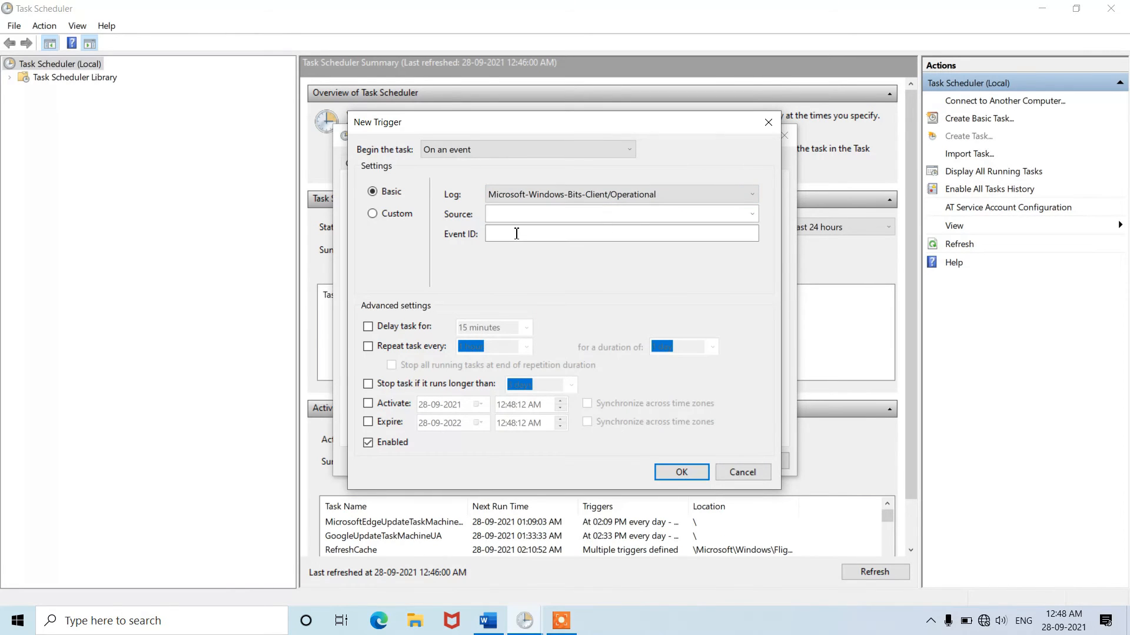
# - Set the event source of the Bits-Client/Operational trigger to Bits-Client and save the trigger
pyautogui.click(529, 216)
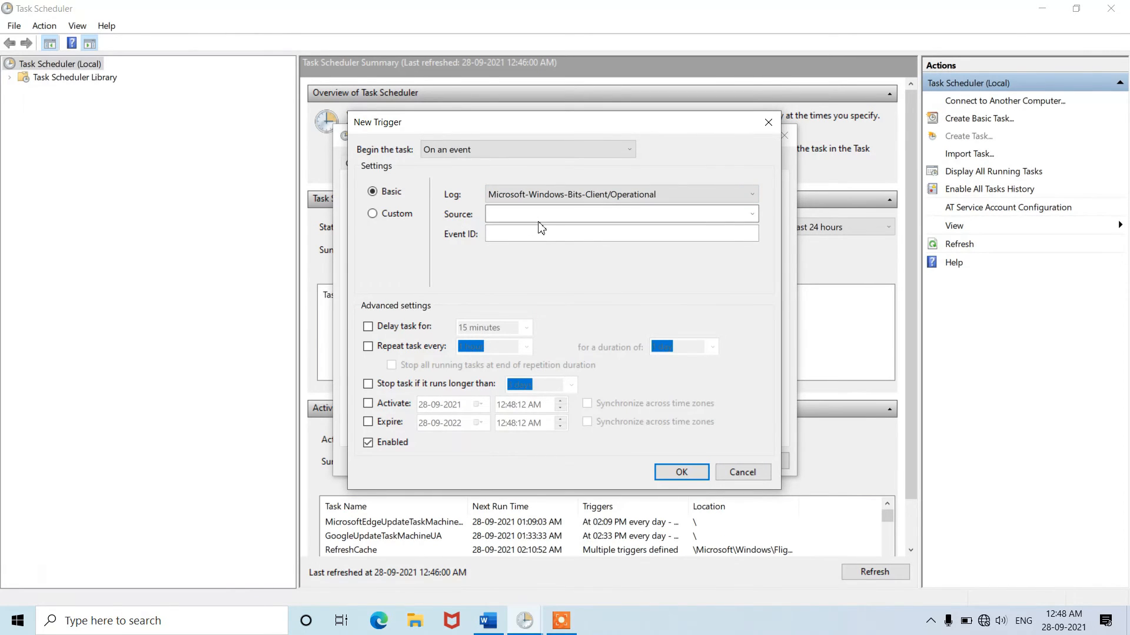
pyautogui.click(753, 215)
pyautogui.click(719, 232)
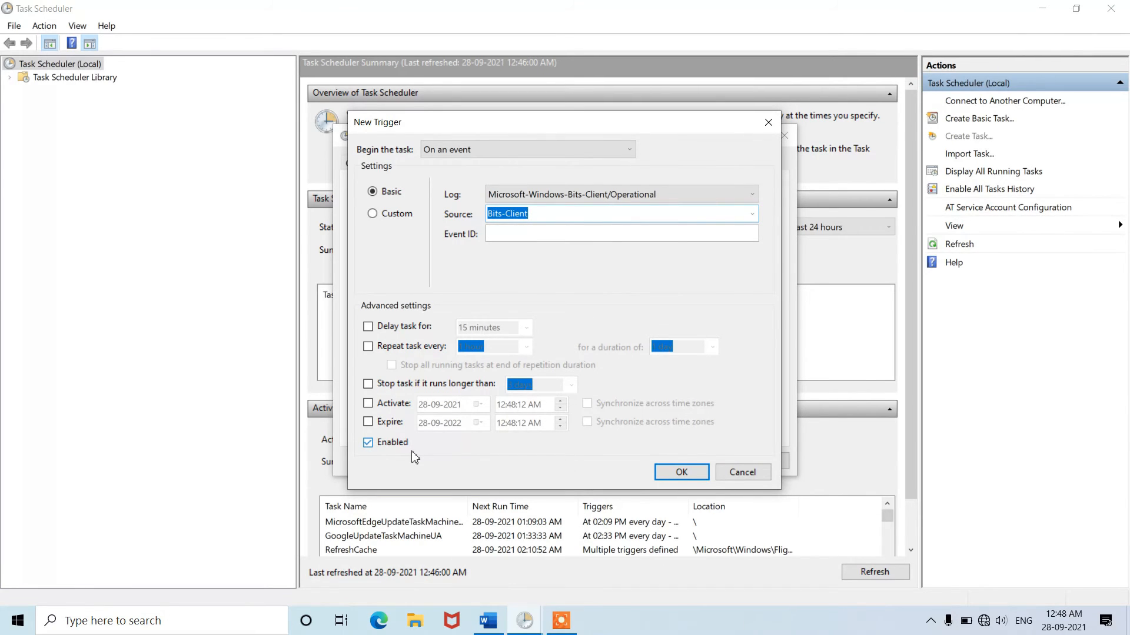
pyautogui.click(678, 478)
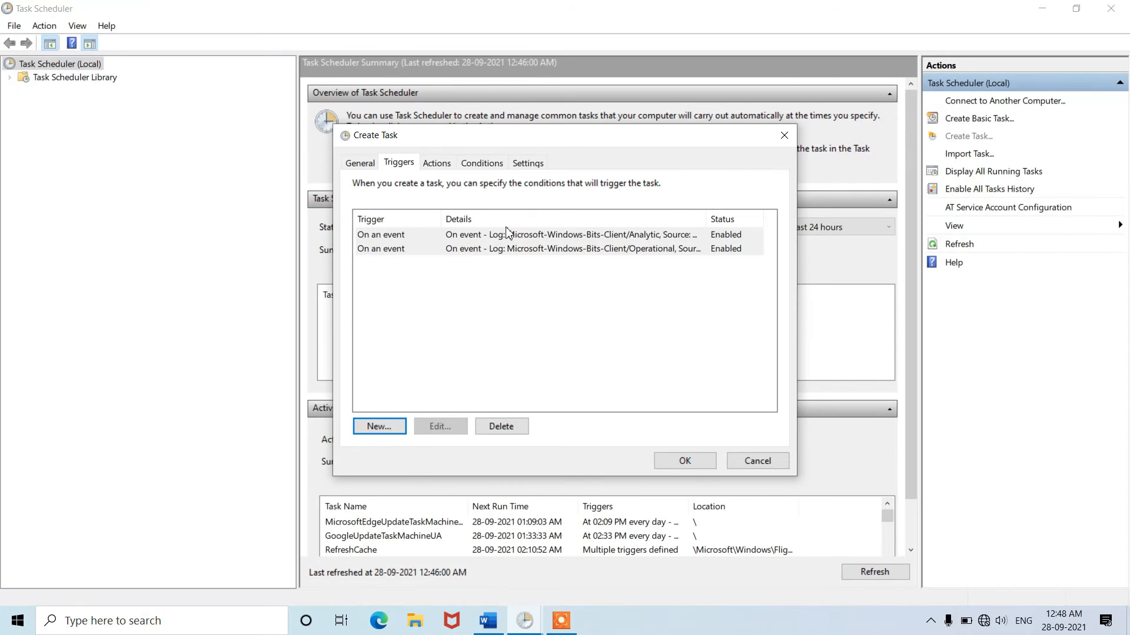
# - Add a Start a program action to the task that runs Disable_BITS.bat from the Desktop
pyautogui.click(435, 166)
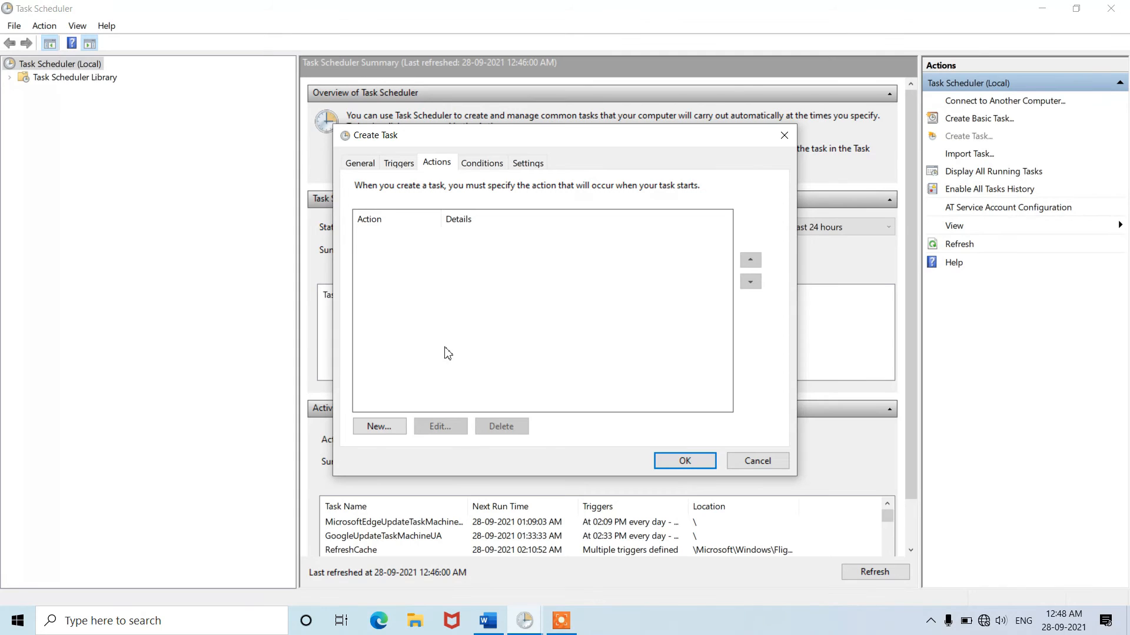
pyautogui.click(379, 427)
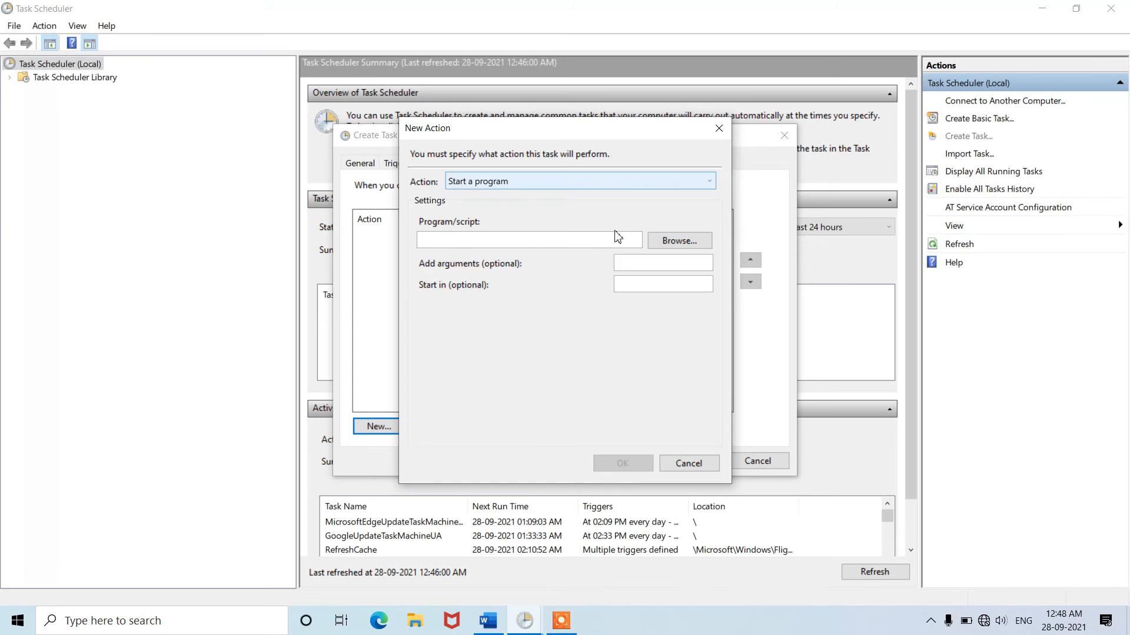
pyautogui.click(672, 238)
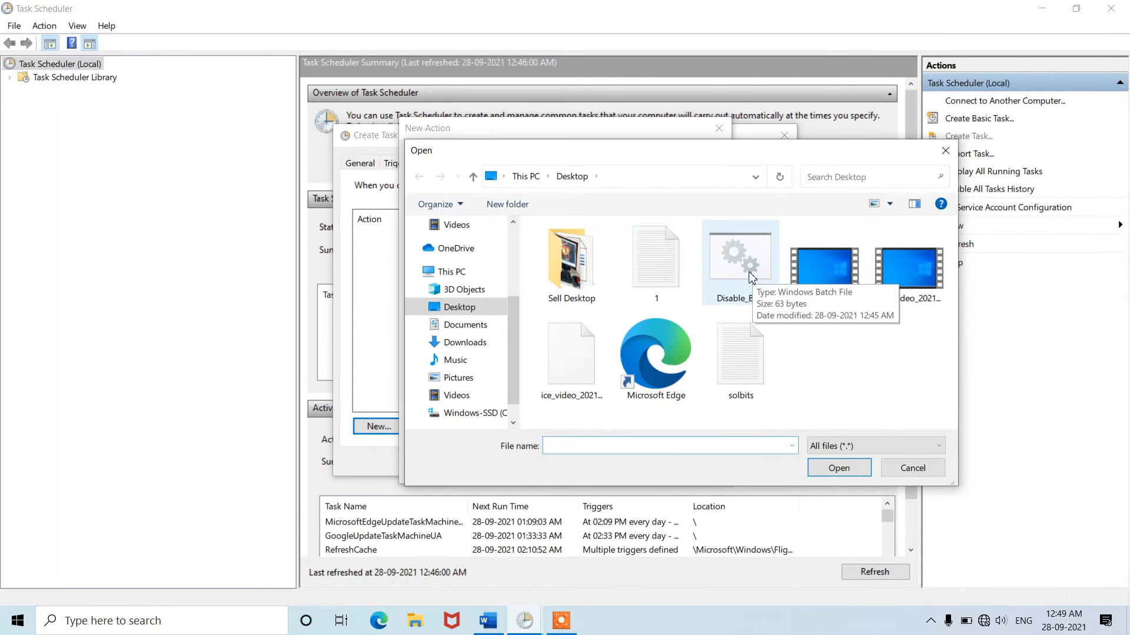
pyautogui.doubleClick(750, 276)
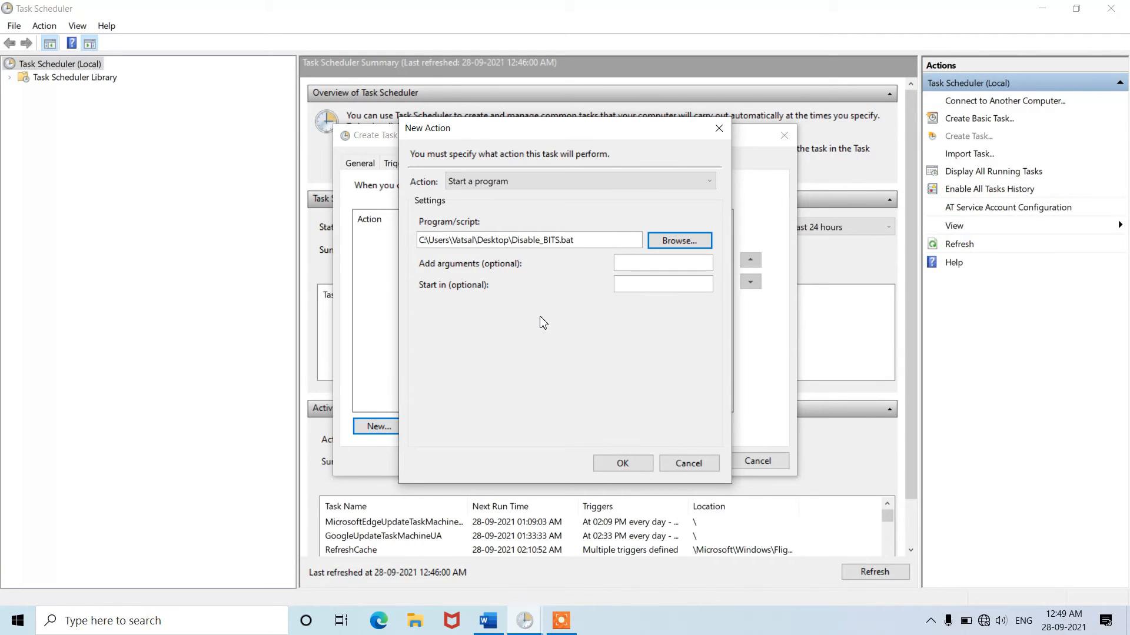
pyautogui.click(617, 463)
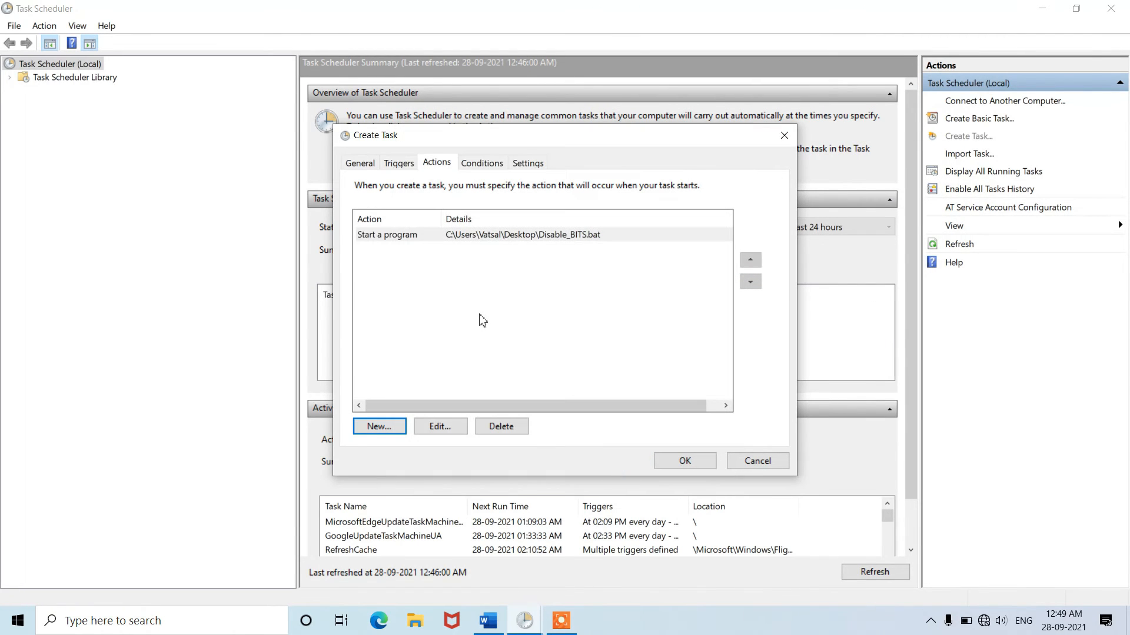
# - Turn off the task's AC power condition and its stop-if-it-runs-longer-than limit, and save the task
pyautogui.click(478, 169)
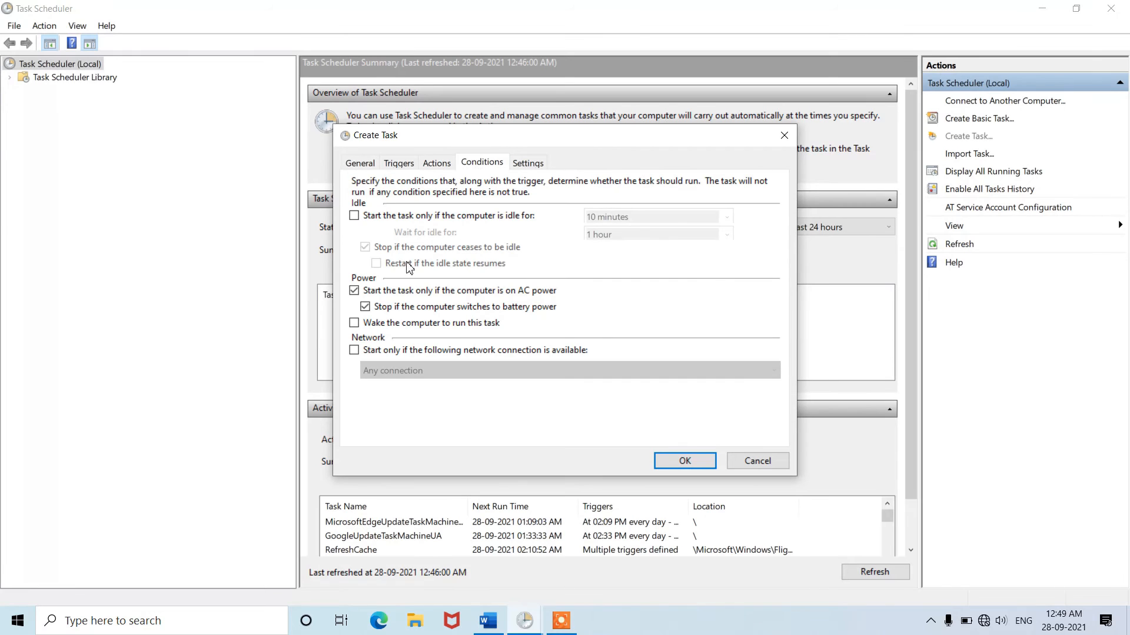
pyautogui.click(354, 292)
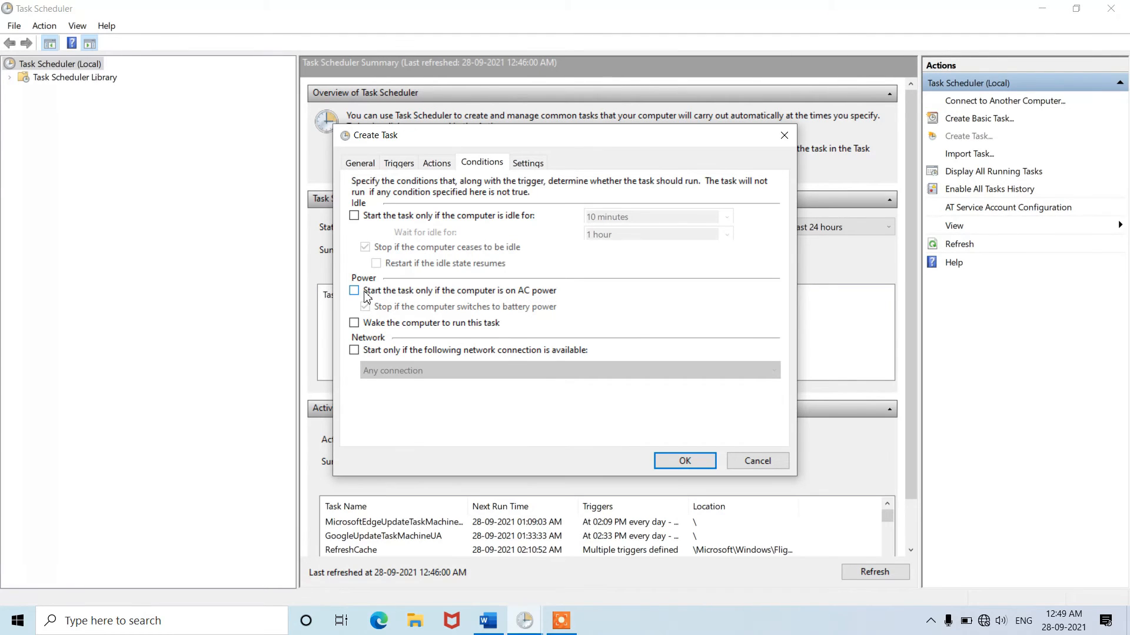
pyautogui.click(535, 170)
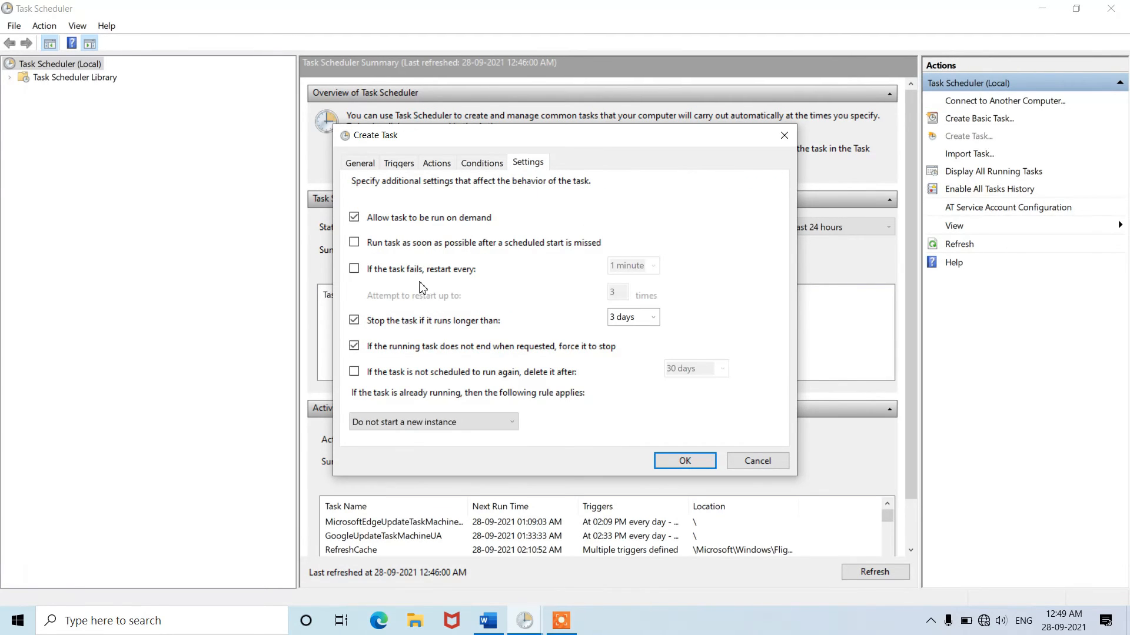
pyautogui.click(355, 322)
pyautogui.click(681, 456)
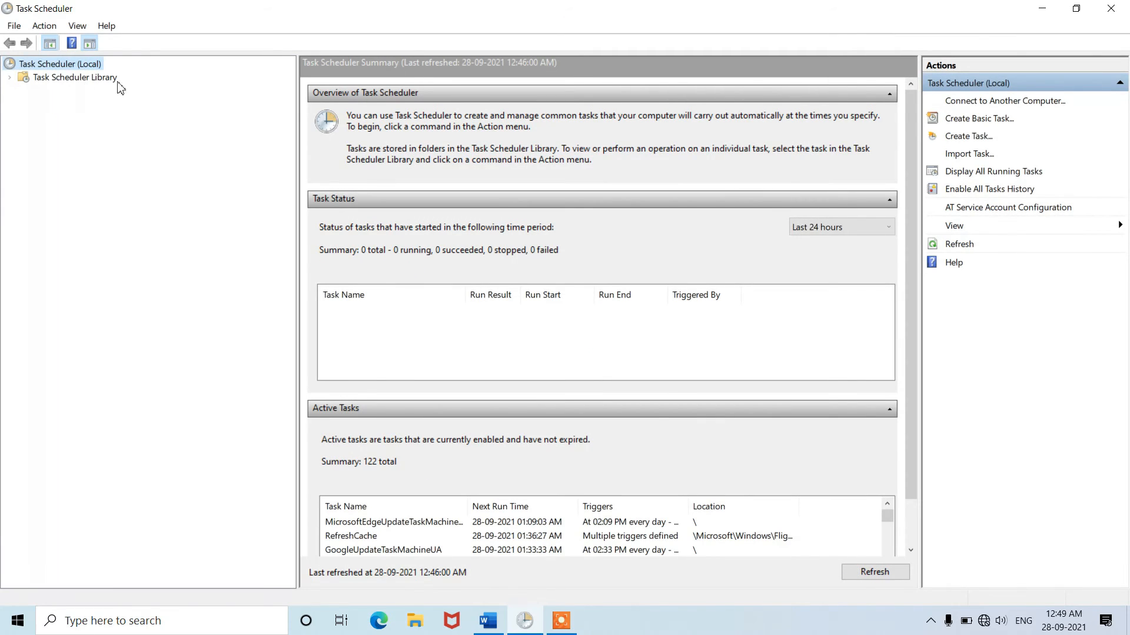
# - Check the Disable BITS Service task in the Task Scheduler Library with the Name column widened, and close Task Scheduler
pyautogui.click(74, 79)
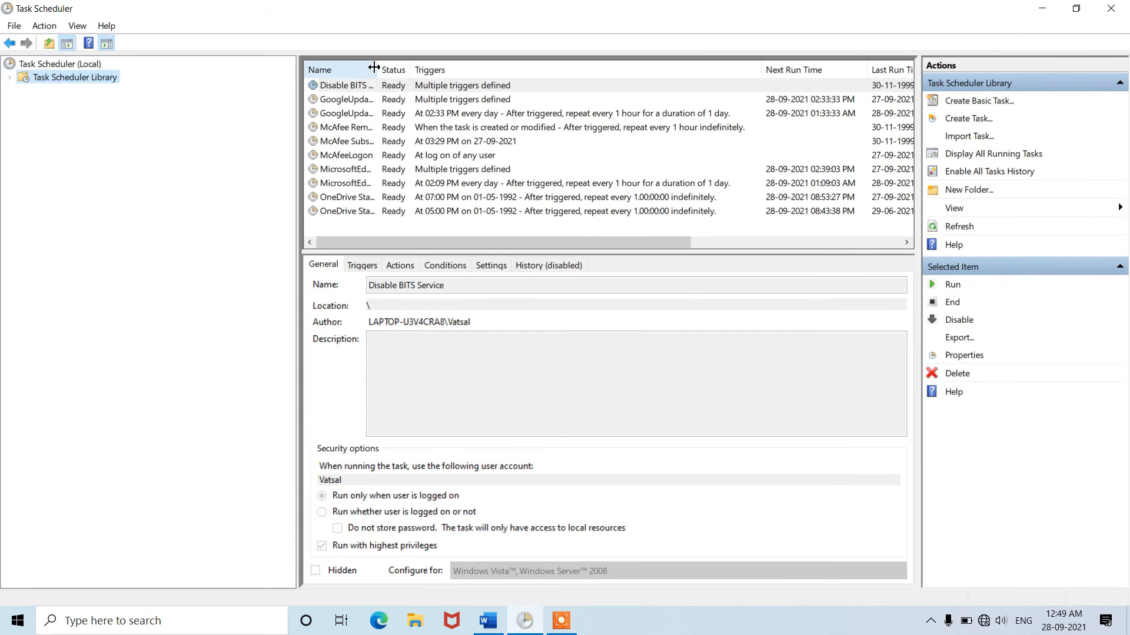
pyautogui.moveTo(378, 69); pyautogui.dragTo(440, 69)
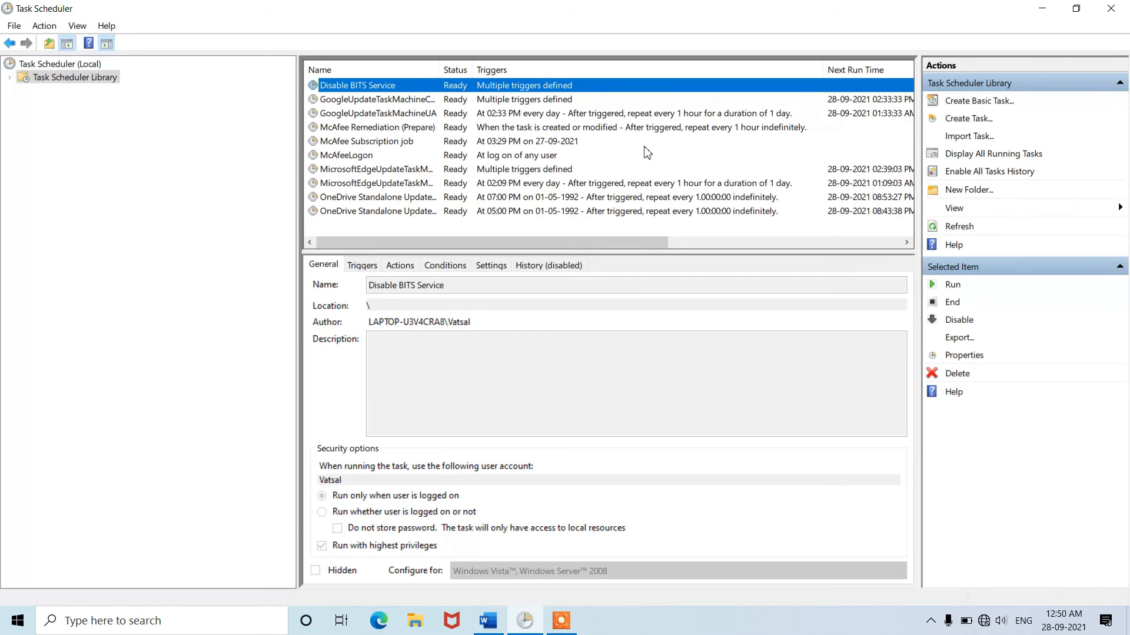
pyautogui.click(1110, 9)
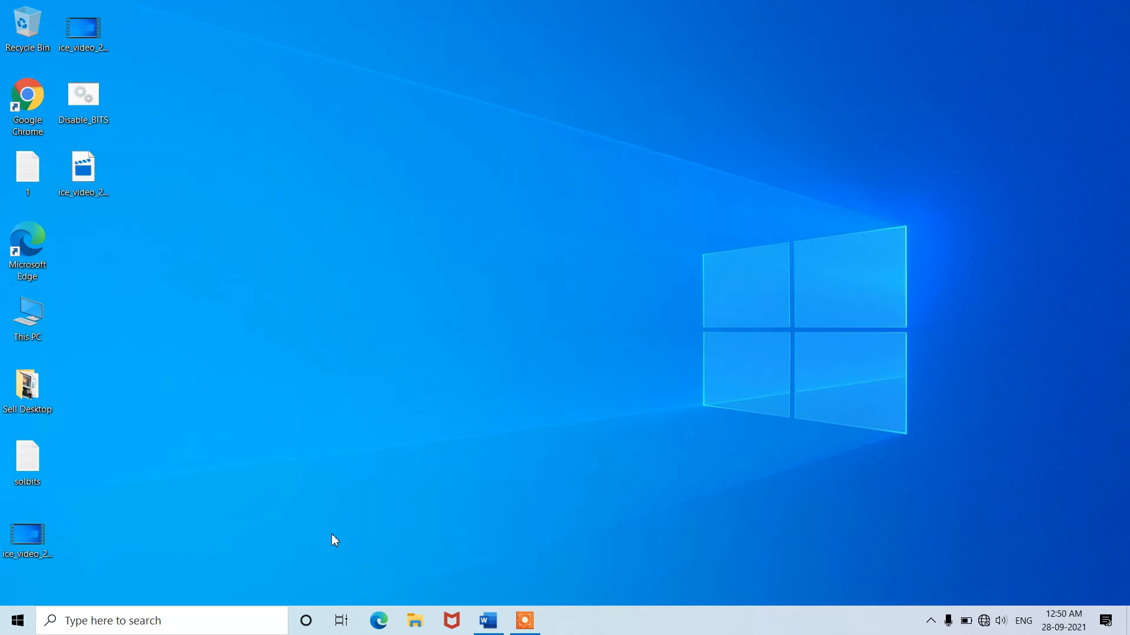
# - Search Windows for Services and open the properties of the Background Intelligent Transfer Service
pyautogui.click(170, 624)
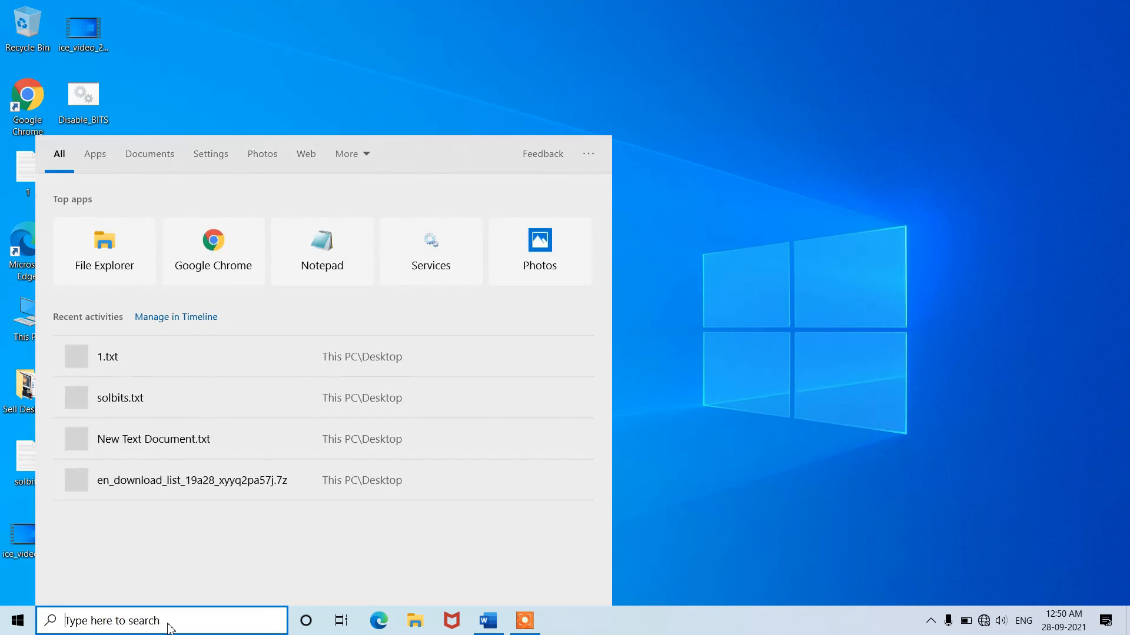
pyautogui.write('services')
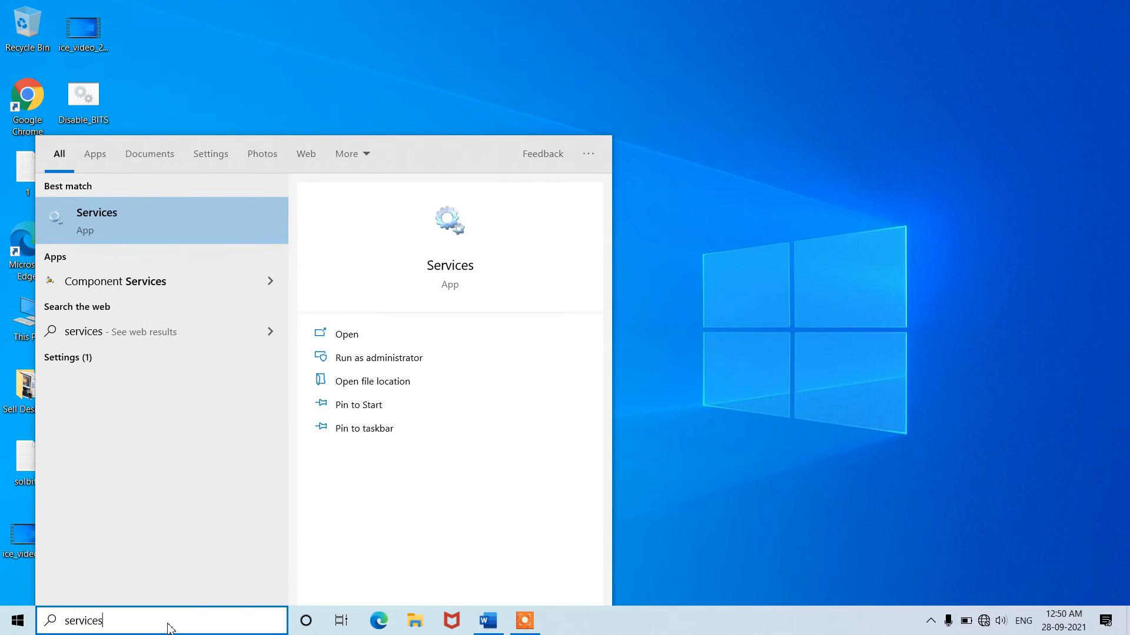
pyautogui.click(227, 220)
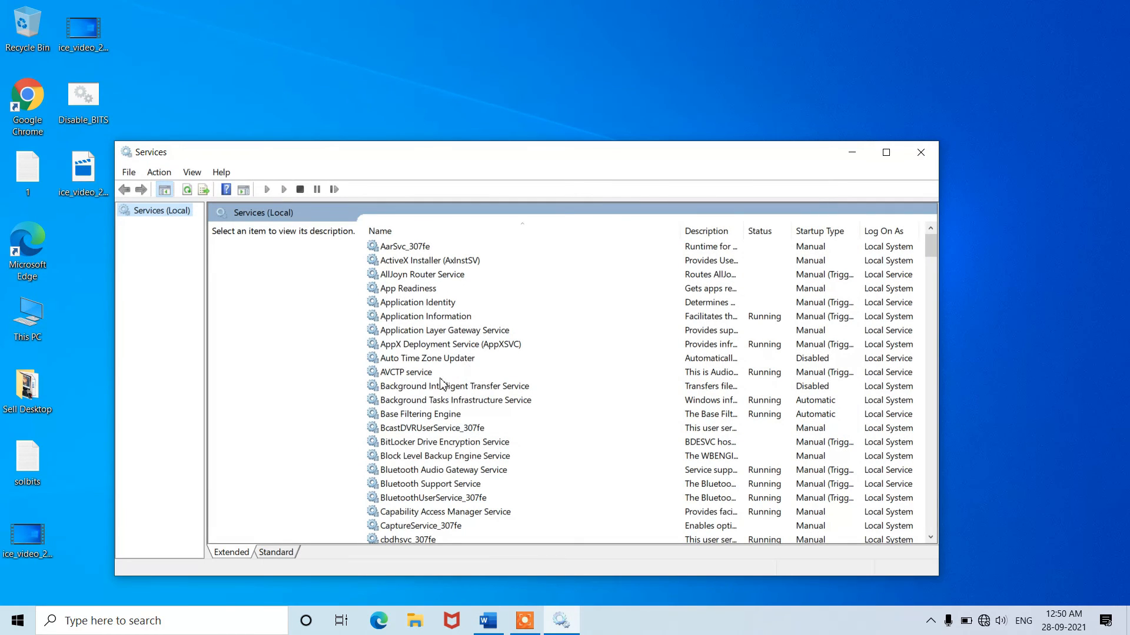
pyautogui.click(438, 387)
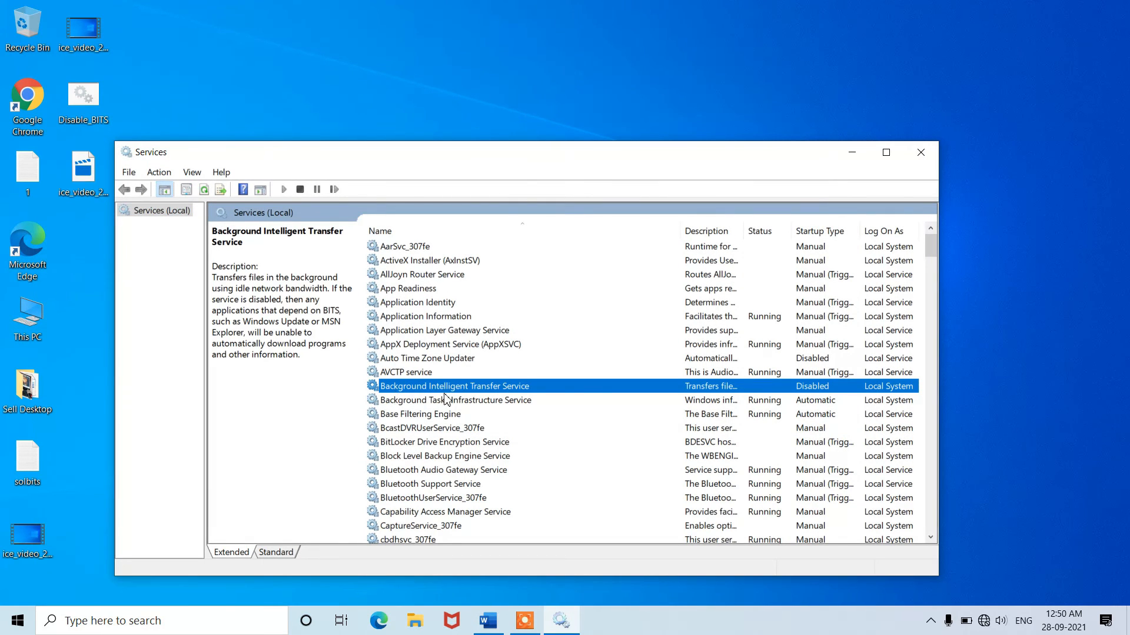
pyautogui.rightClick(445, 390)
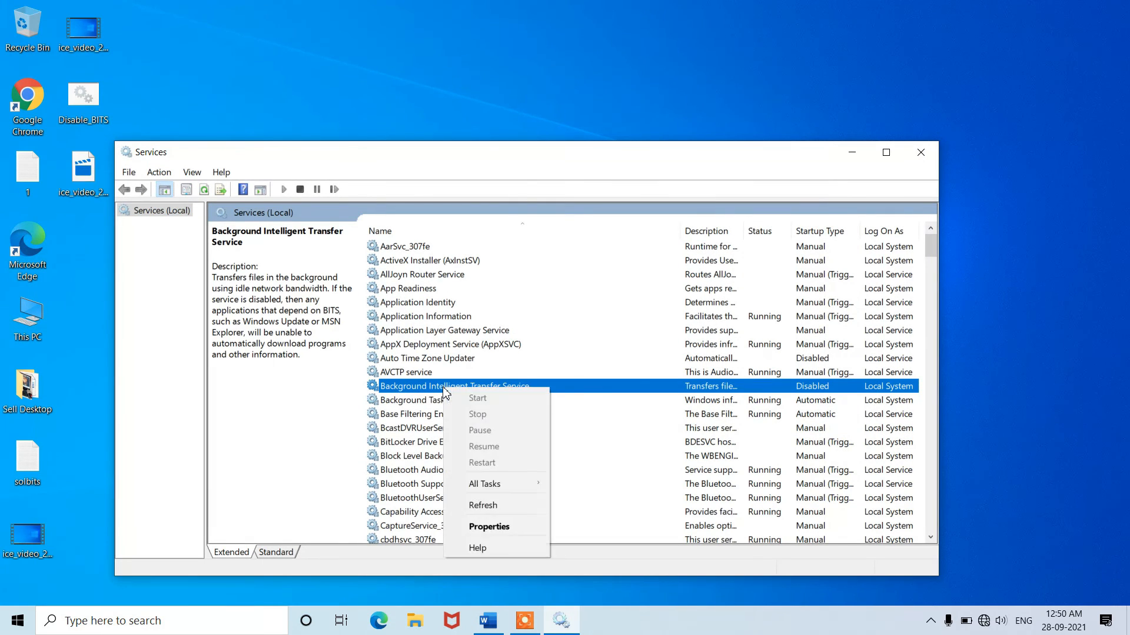
pyautogui.click(484, 525)
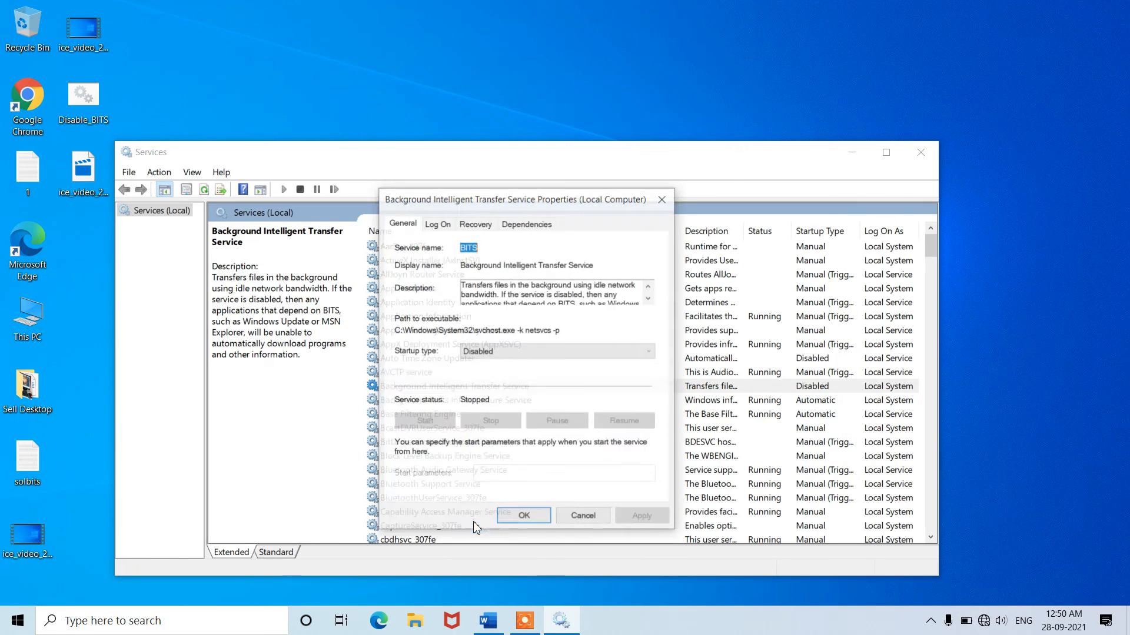
# - Set the Background Intelligent Transfer Service's startup type to Automatic and apply it
pyautogui.click(540, 353)
pyautogui.click(522, 374)
pyautogui.click(642, 516)
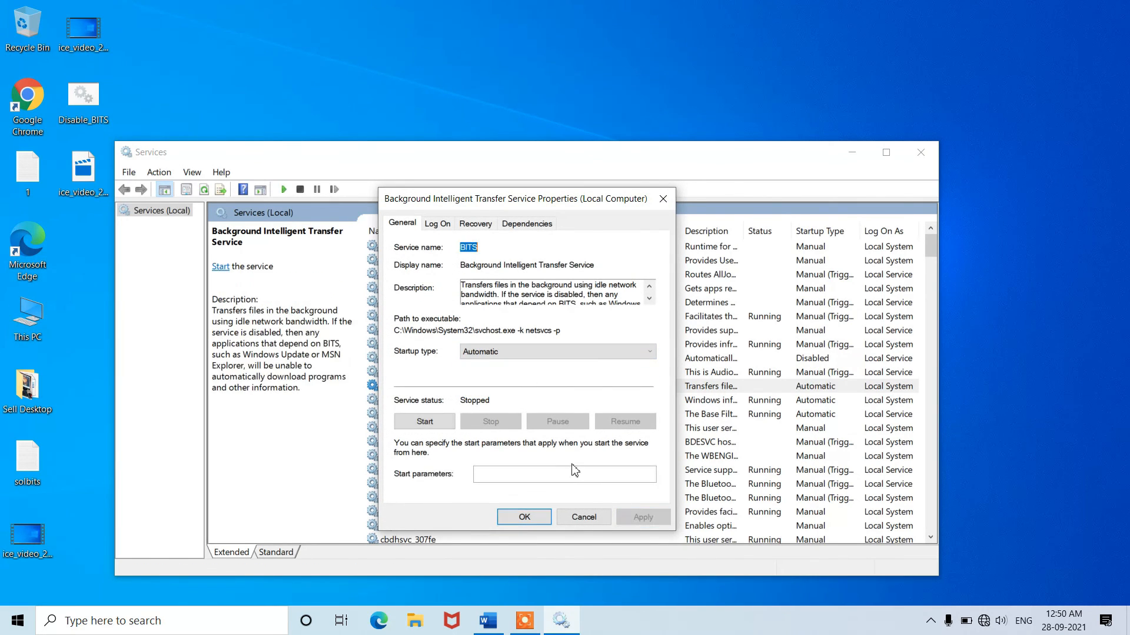
# - Start the Background Intelligent Transfer Service to test the scheduled task, check its startup type in the list, and close Services
pyautogui.click(443, 422)
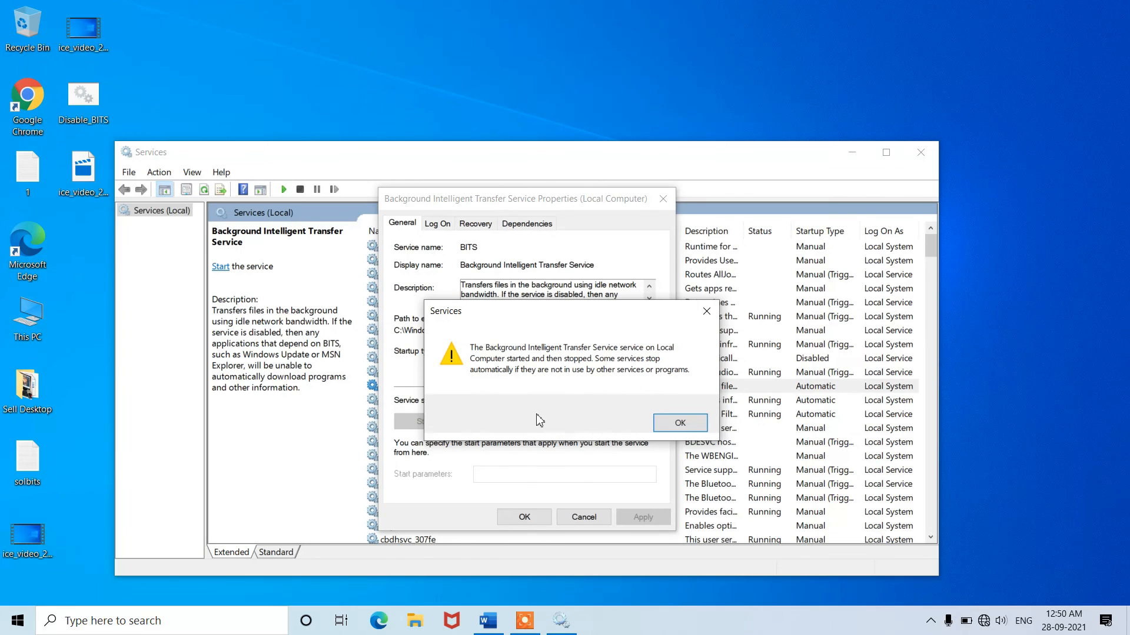
pyautogui.click(678, 423)
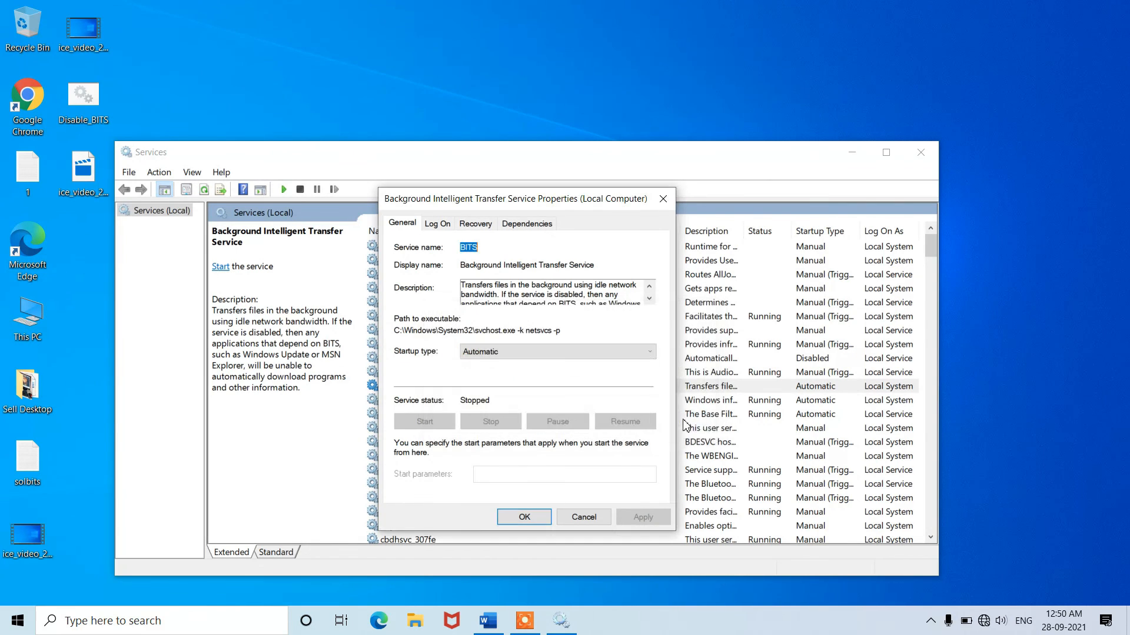
pyautogui.click(526, 517)
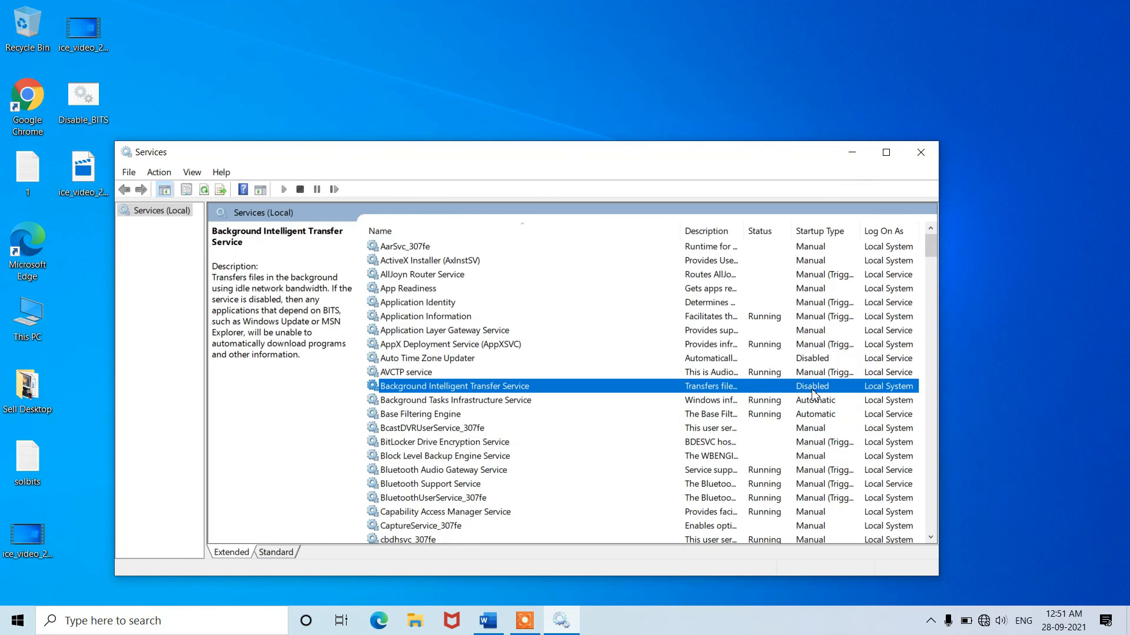
pyautogui.click(921, 152)
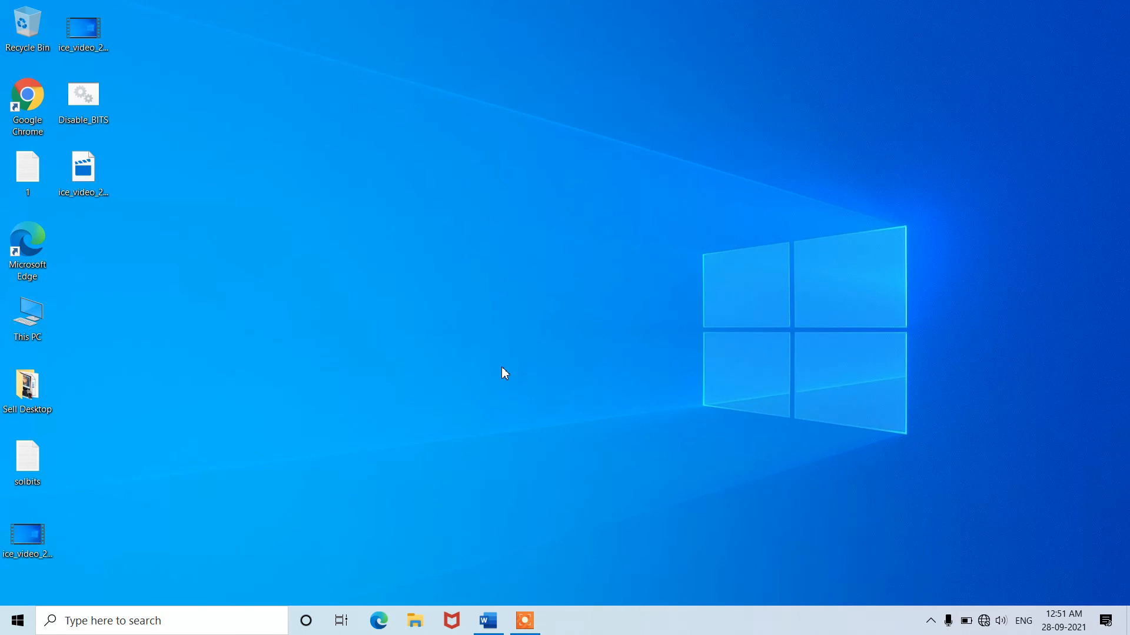